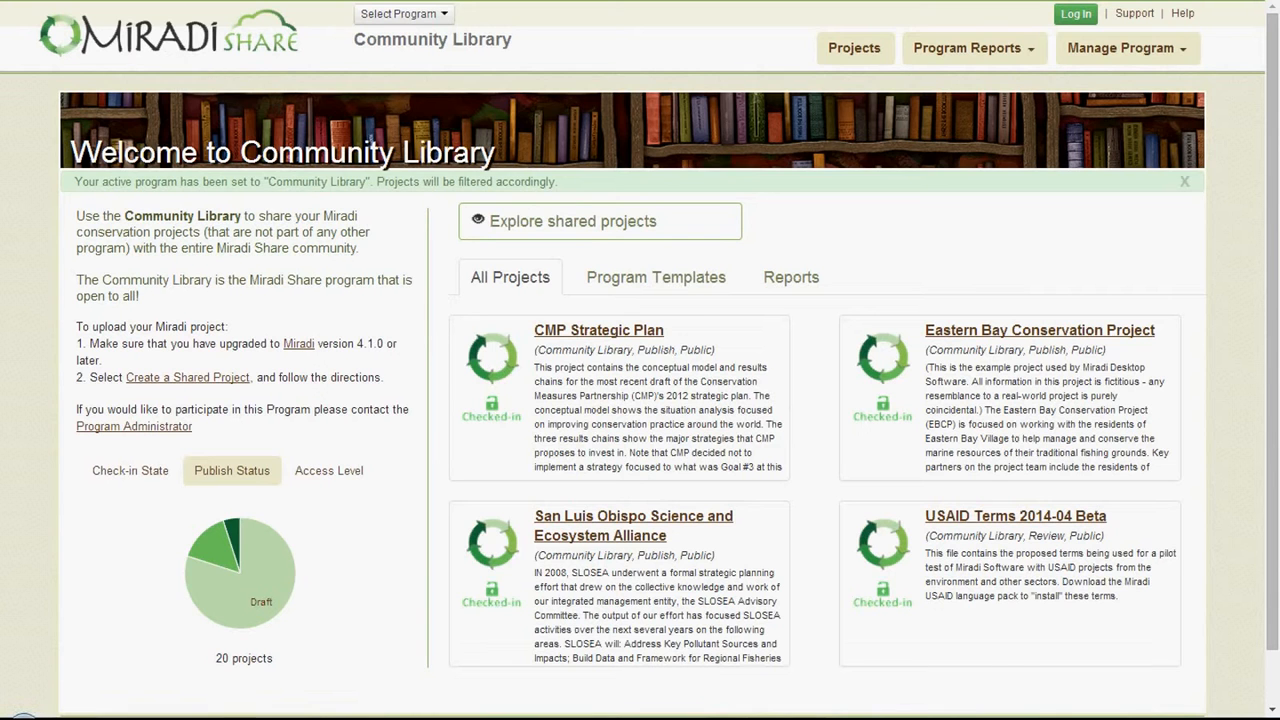
- Log in to Miradi Share with the account's user name and password
left_click(1069, 16)
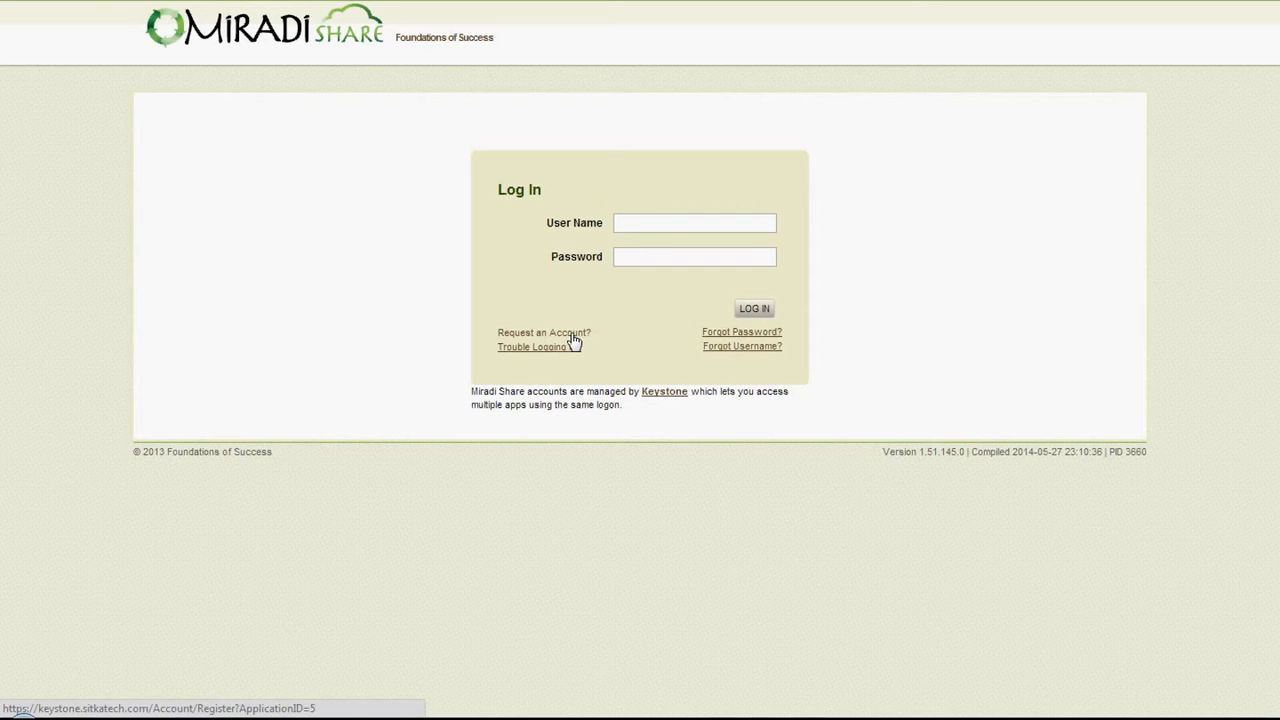
left_click(654, 220)
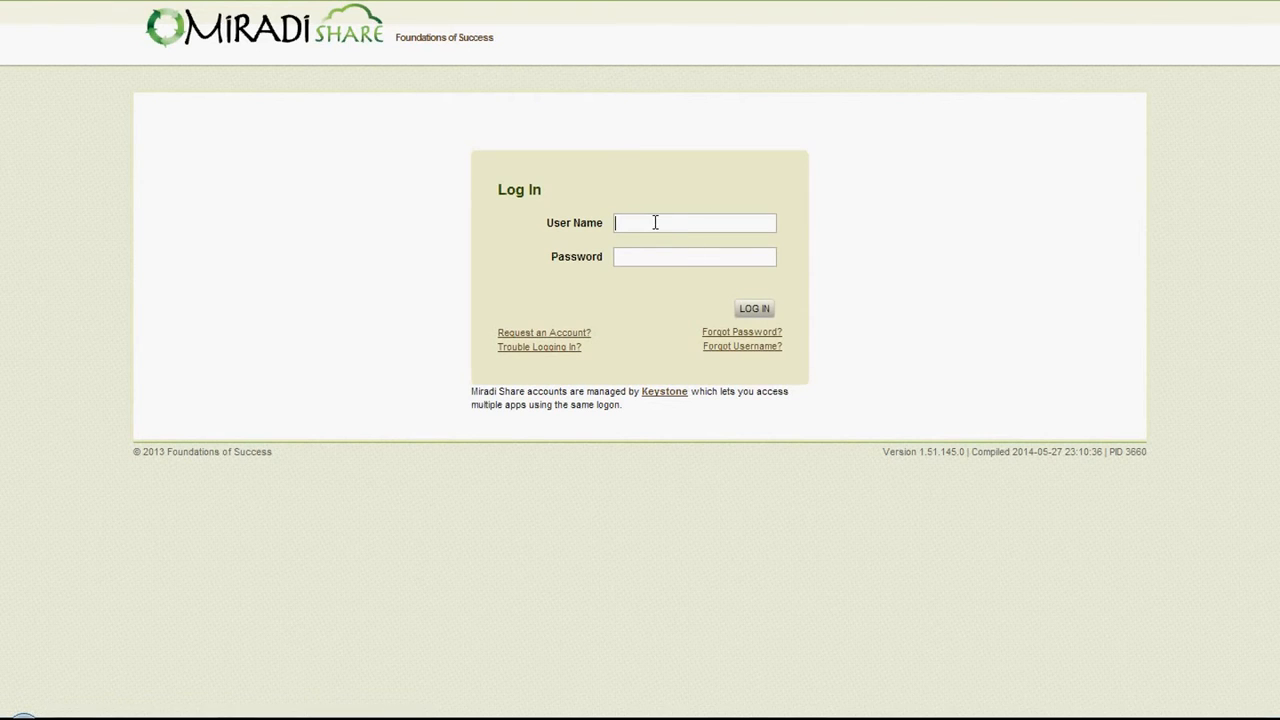
type("d")
left_click(654, 245)
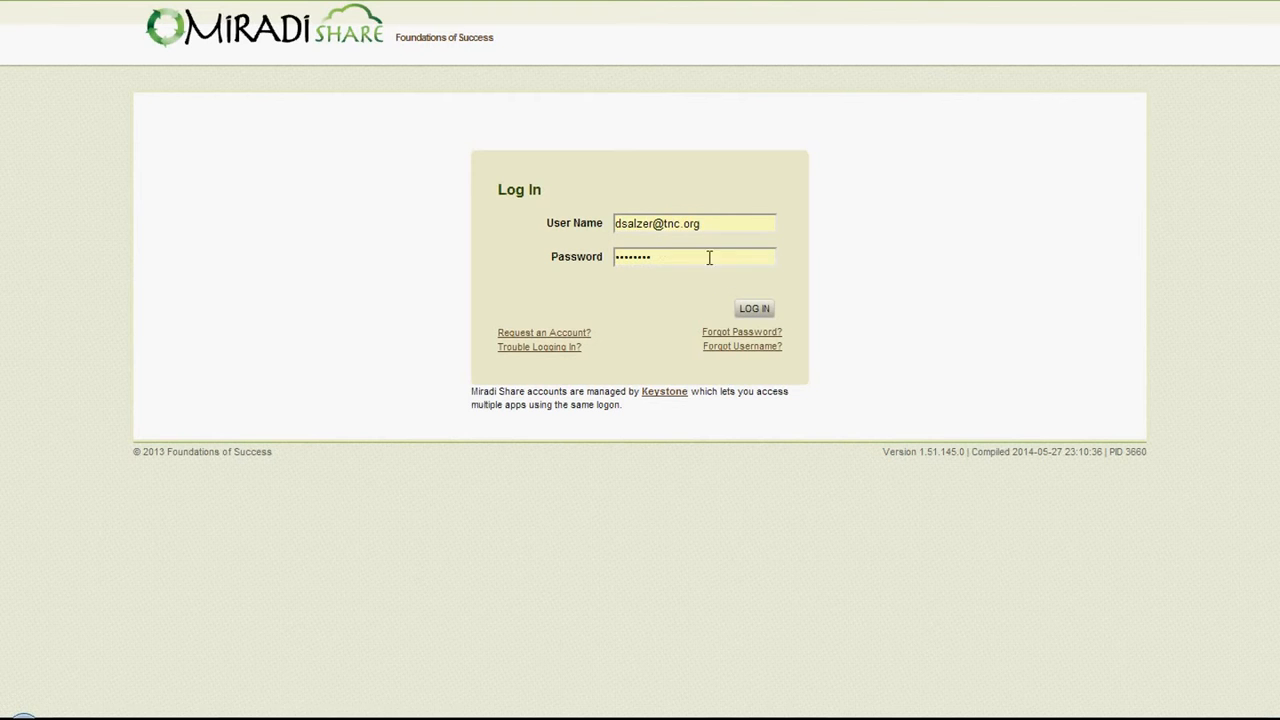
left_click(754, 310)
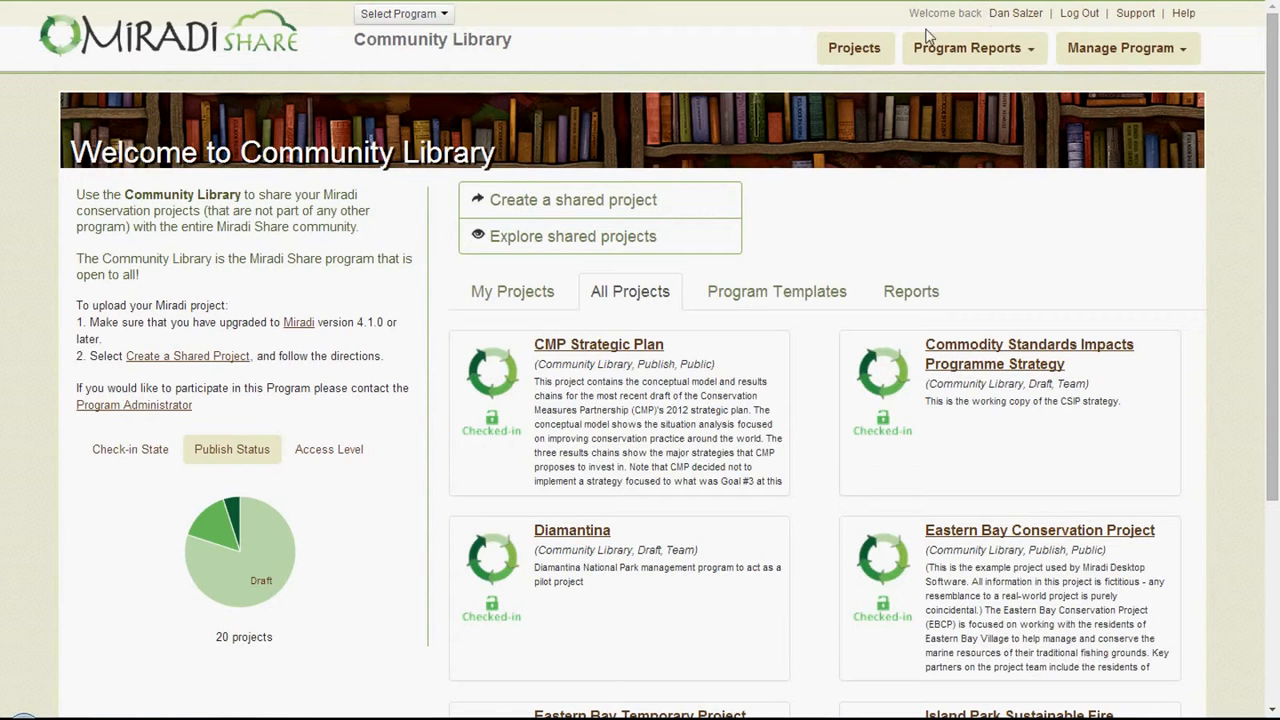
- Open the Eastern Bay Conservation Project from the Community Library's project list and review its details and team roles
left_click(852, 54)
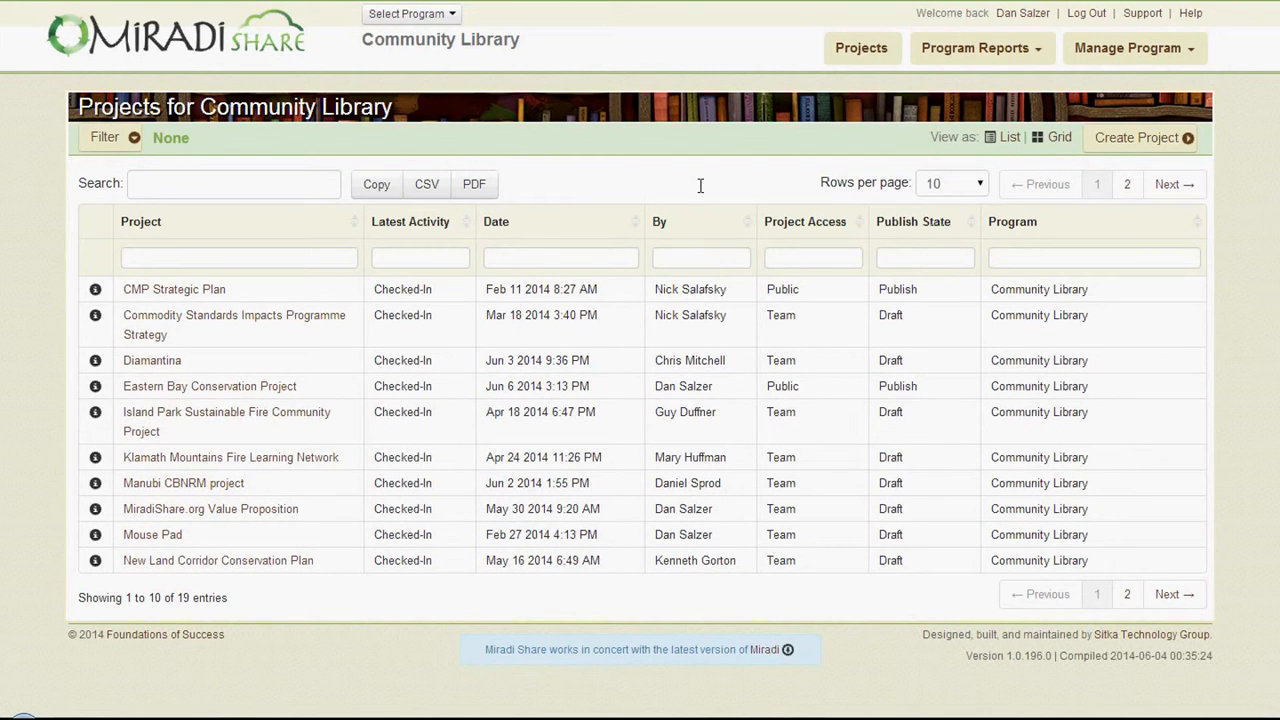
left_click(213, 390)
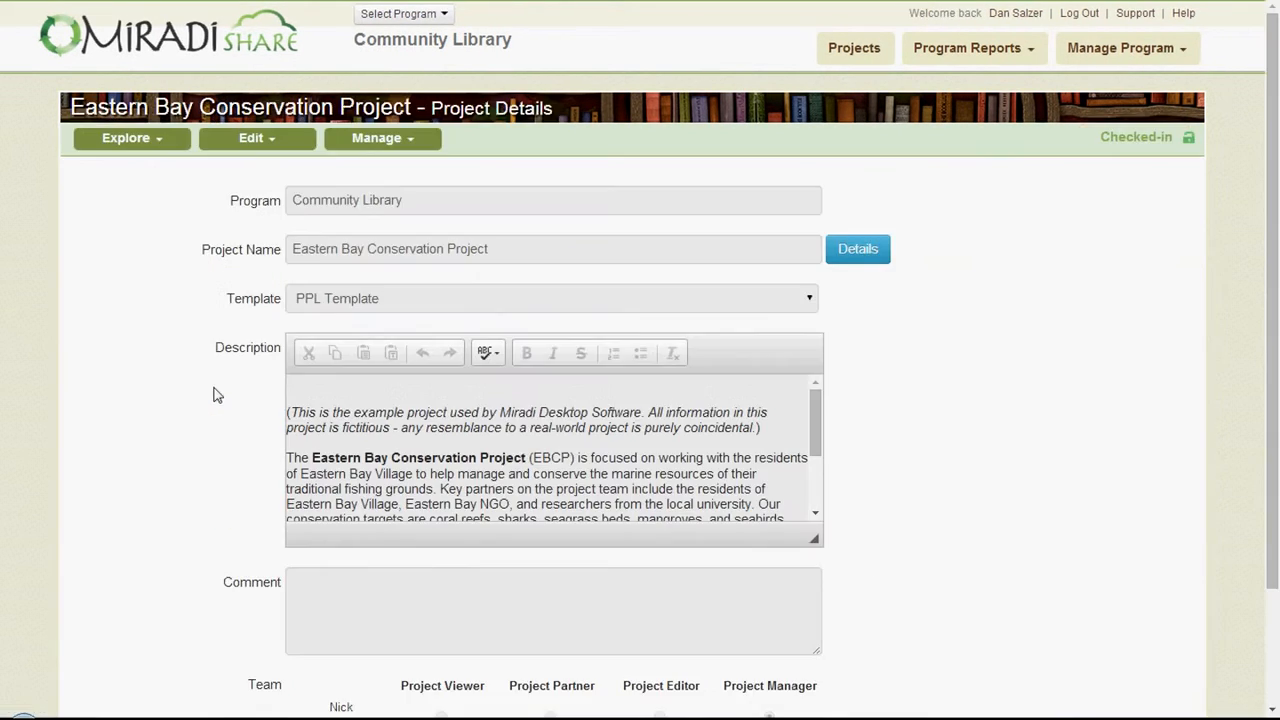
scroll(200, 414, "down", 2)
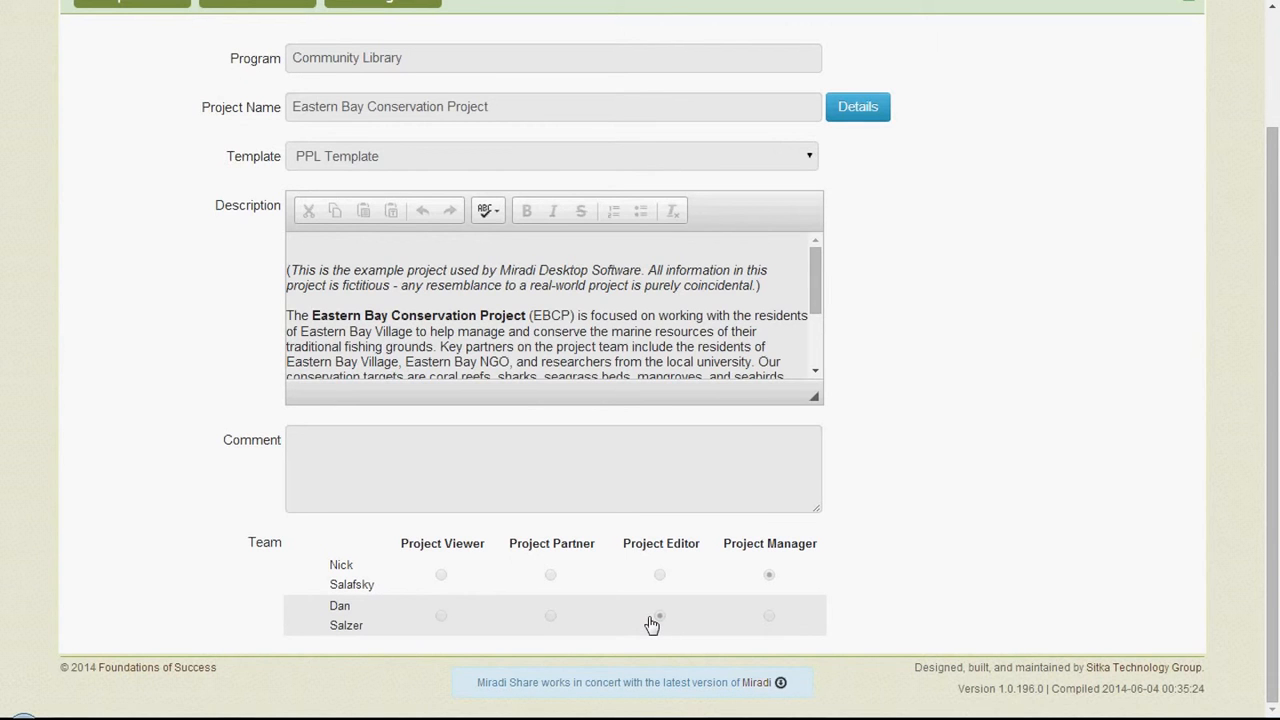
scroll(614, 574, "up", 3)
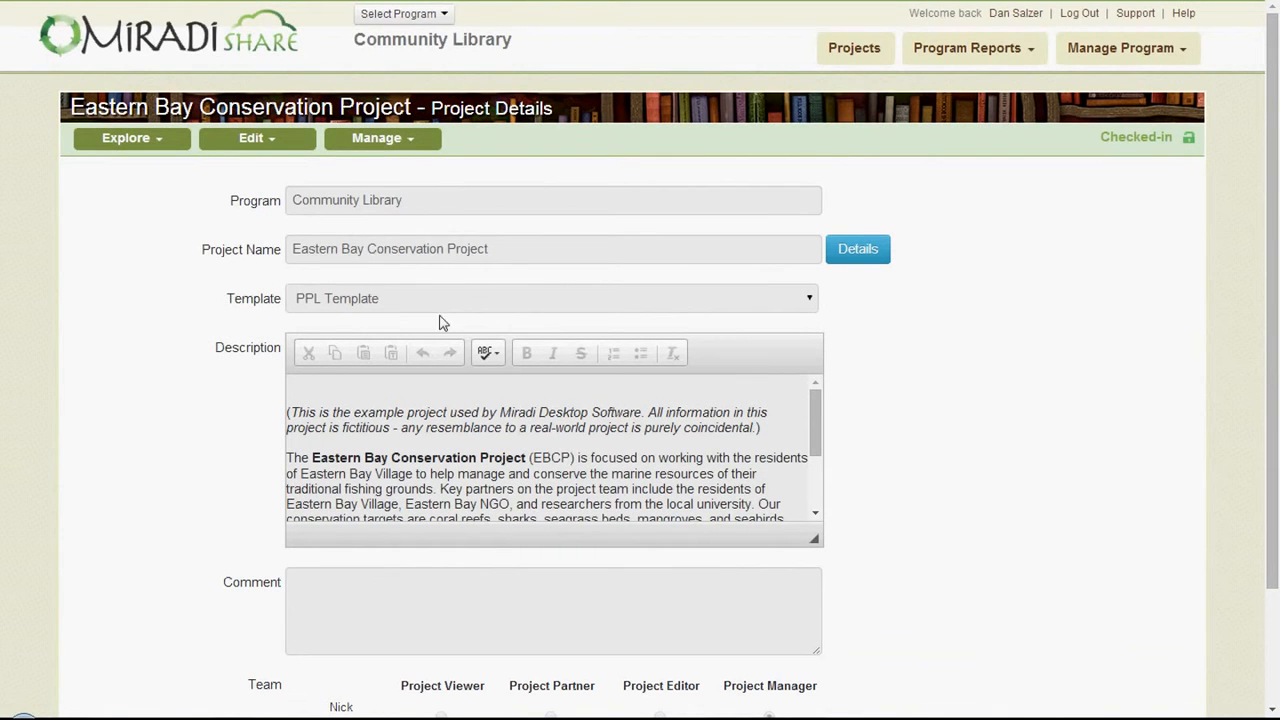
- Add "these are my edits" at the start of the project's description and save the project information
left_click(277, 148)
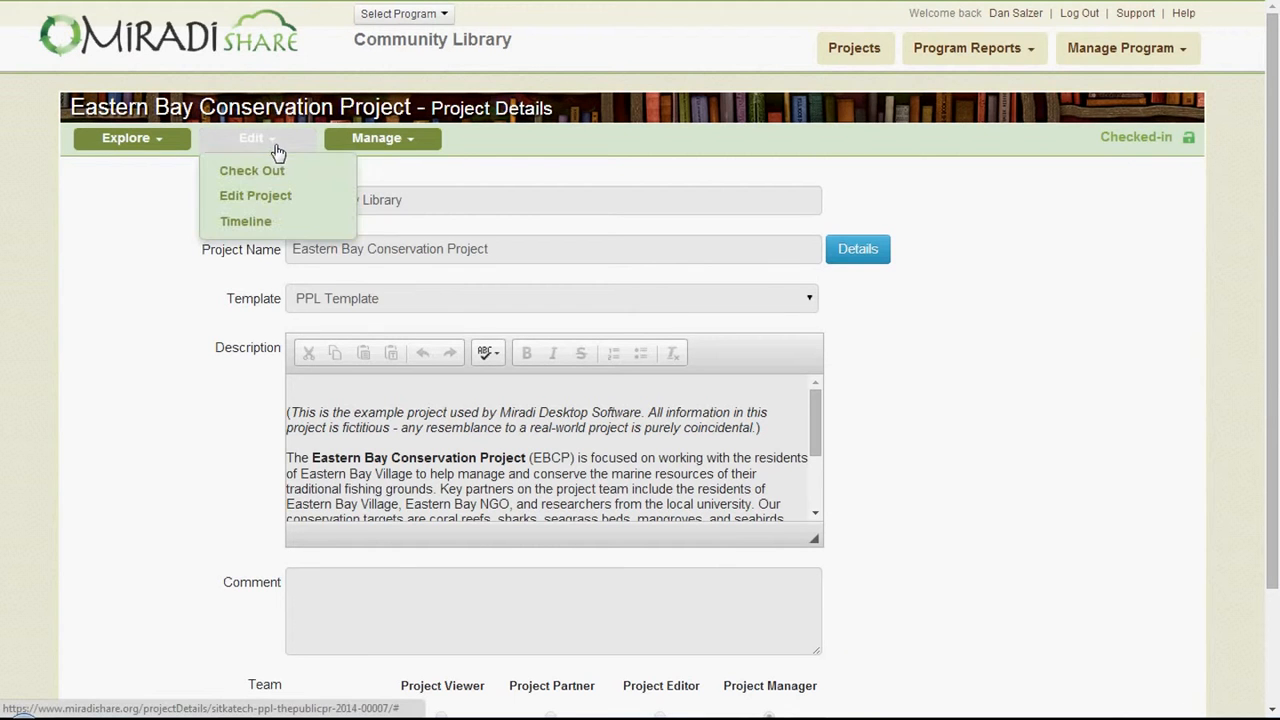
left_click(260, 199)
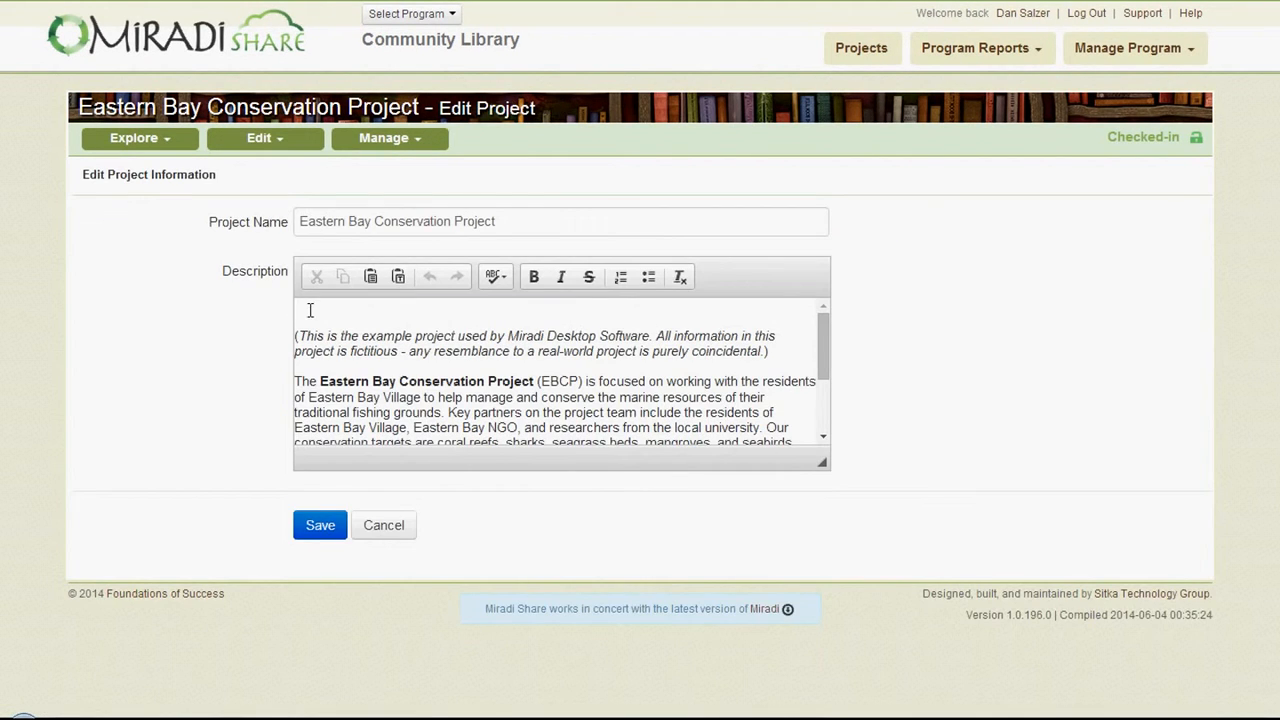
type("these are my edits")
left_click(317, 535)
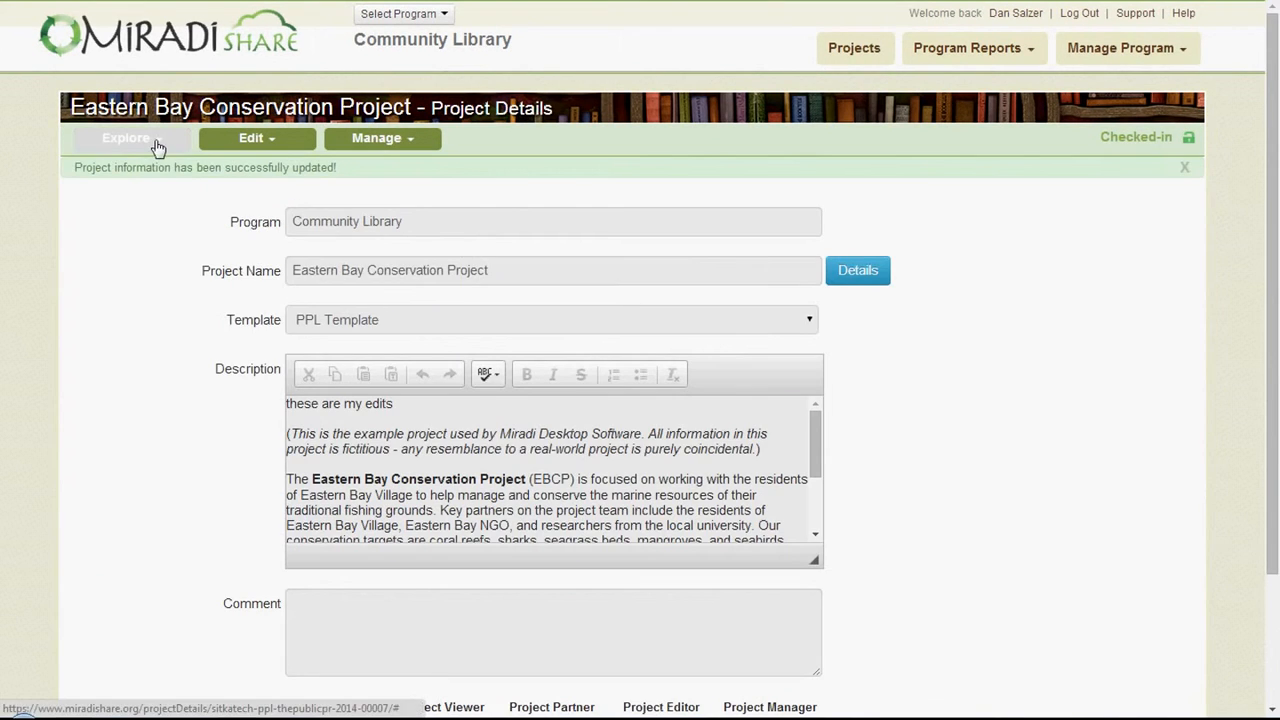
- Check out the Eastern Bay Conservation Project for editing and save its .xmpz2 file in the ___Miradi Share Transfer folder
left_click(156, 143)
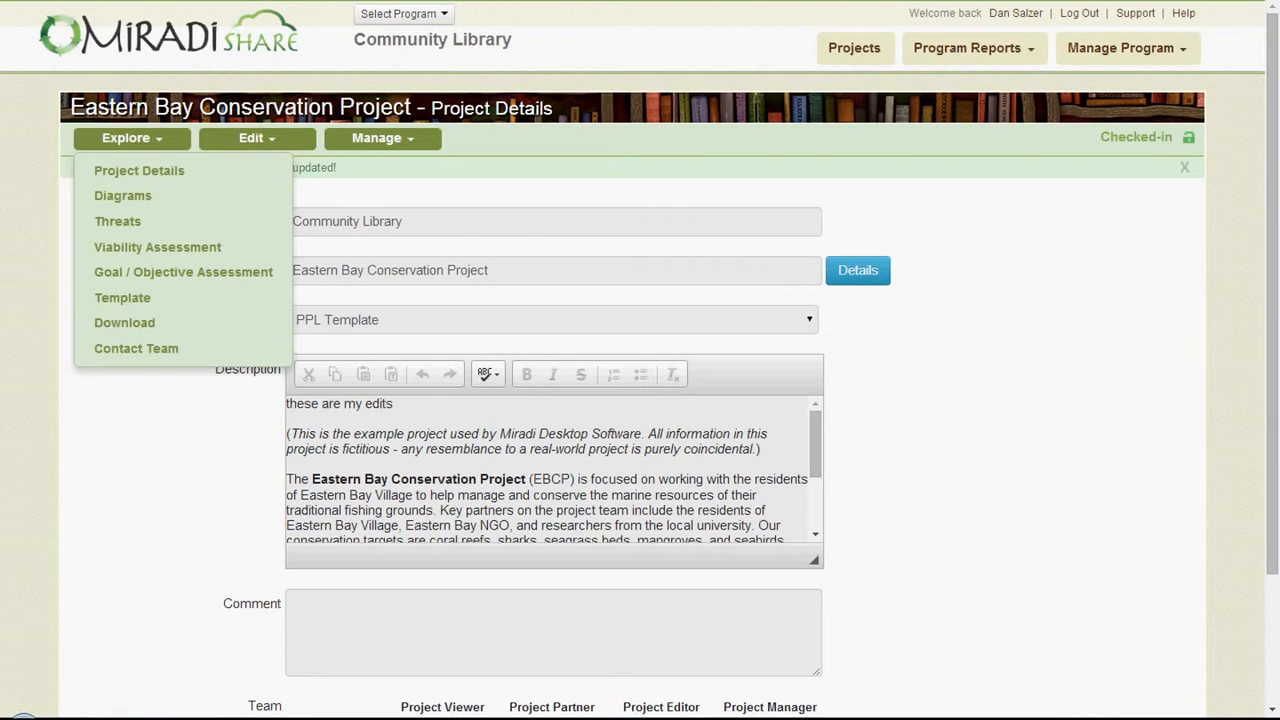
left_click(266, 137)
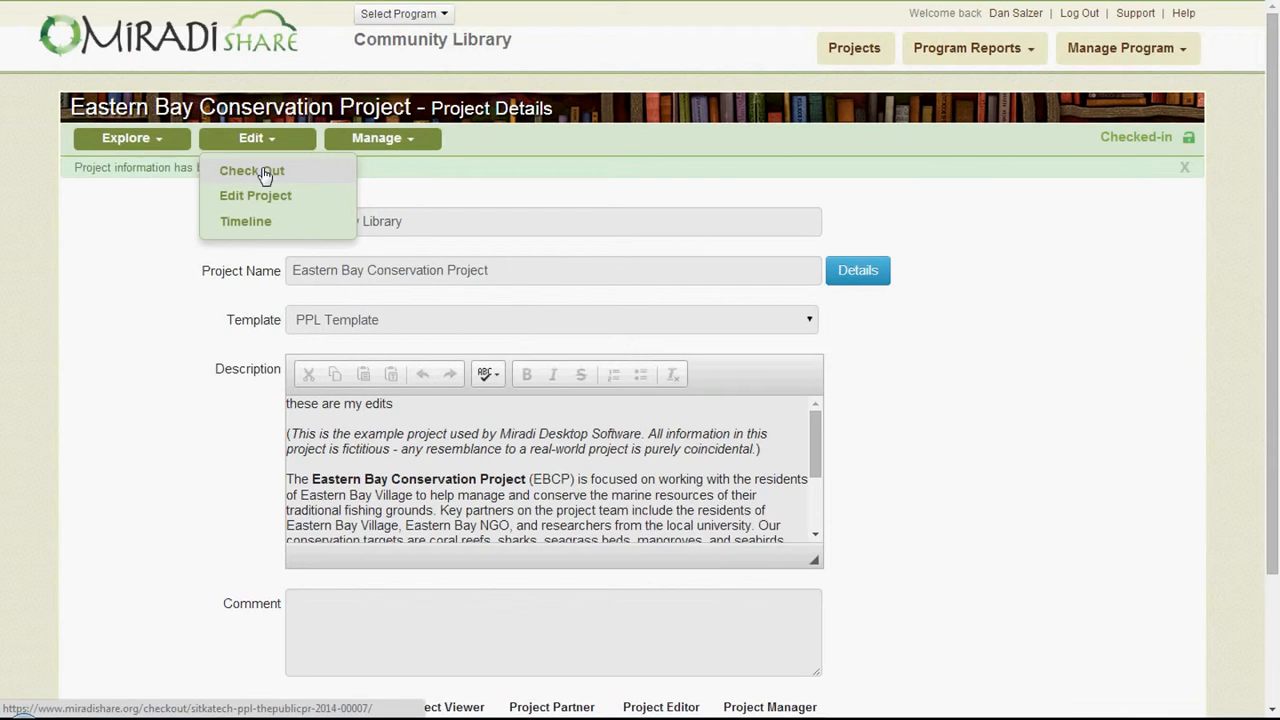
left_click(265, 172)
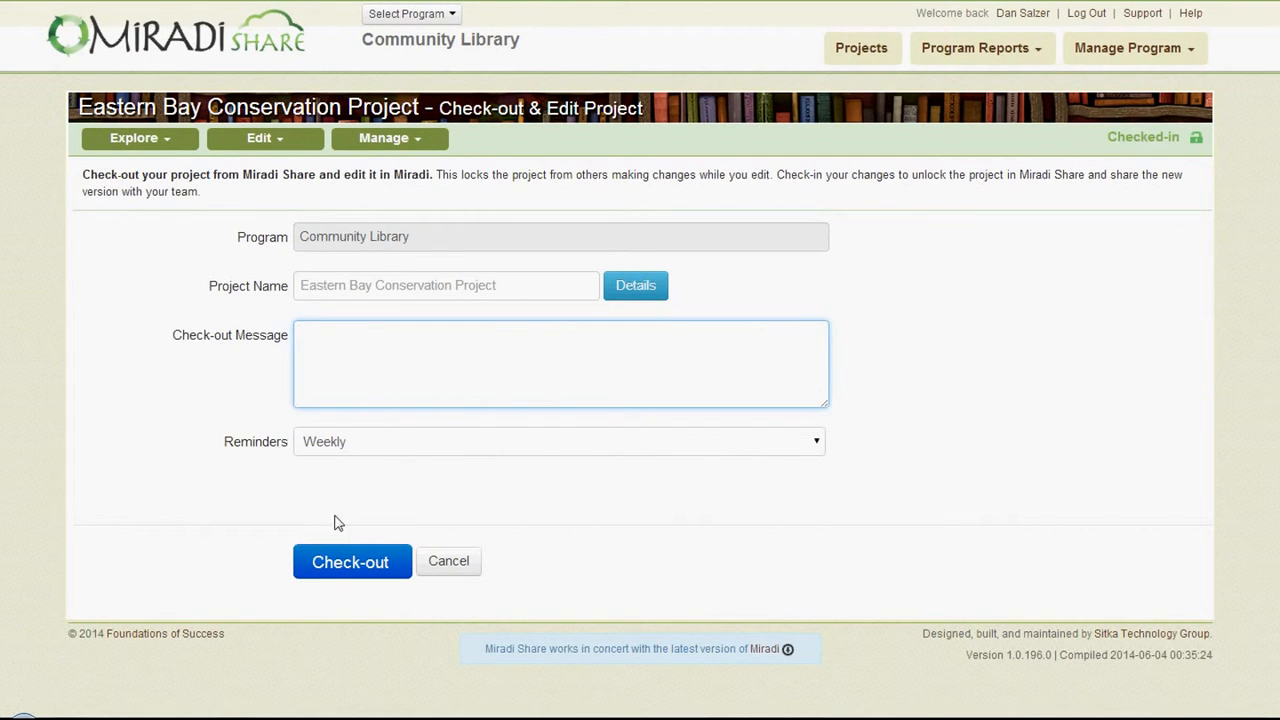
left_click(338, 572)
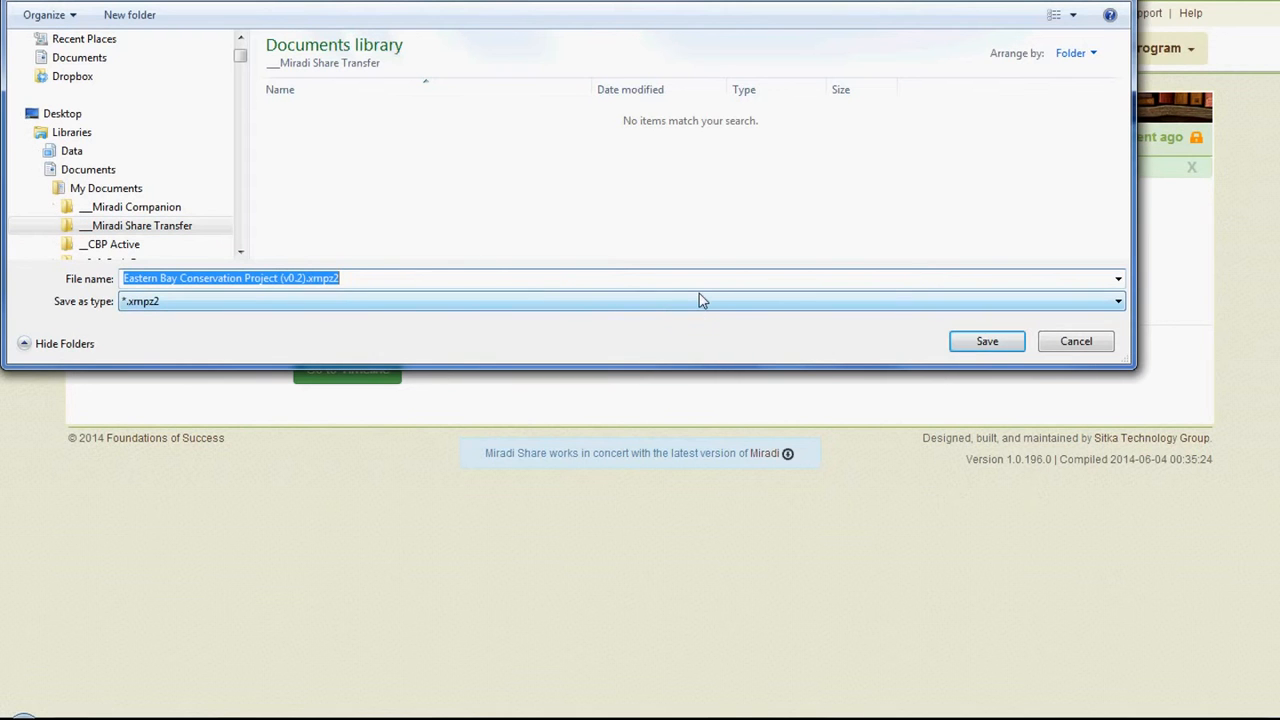
left_click(987, 342)
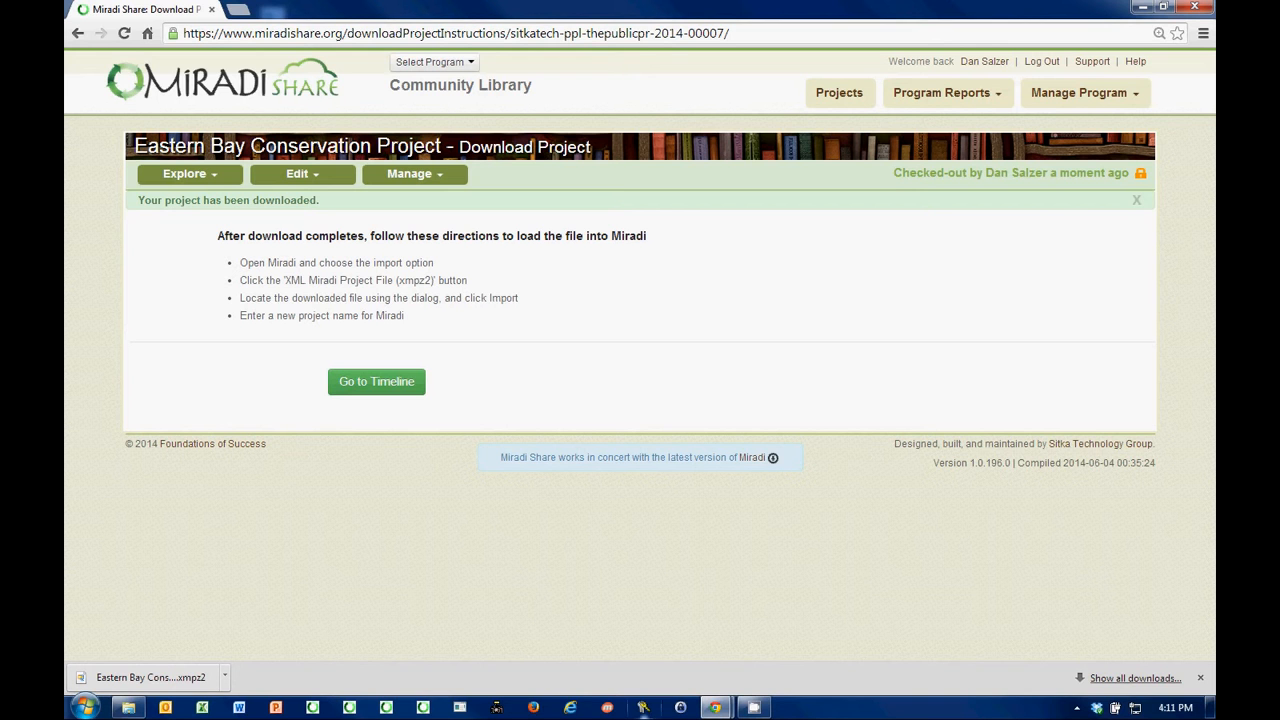
- Open the downloaded project file in desktop Miradi and import it under the name "Eastern Bay Conservation Project -v0.3-"
left_click(172, 682)
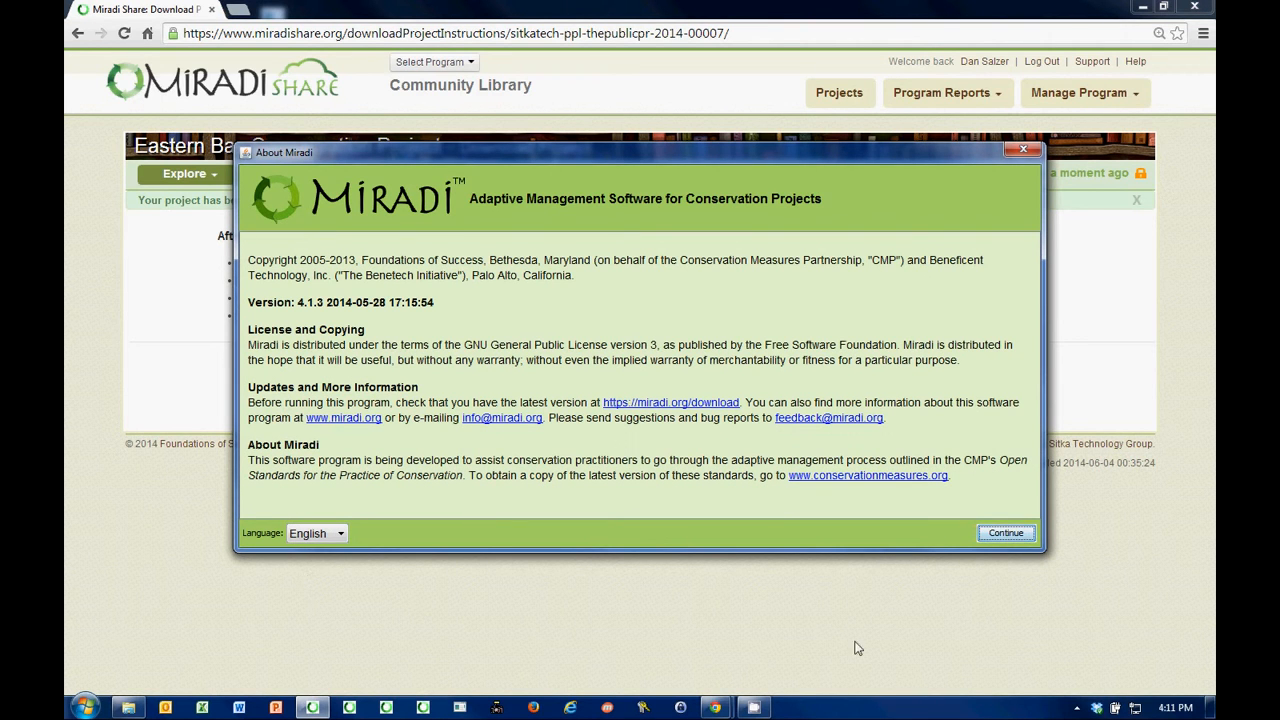
left_click(1006, 535)
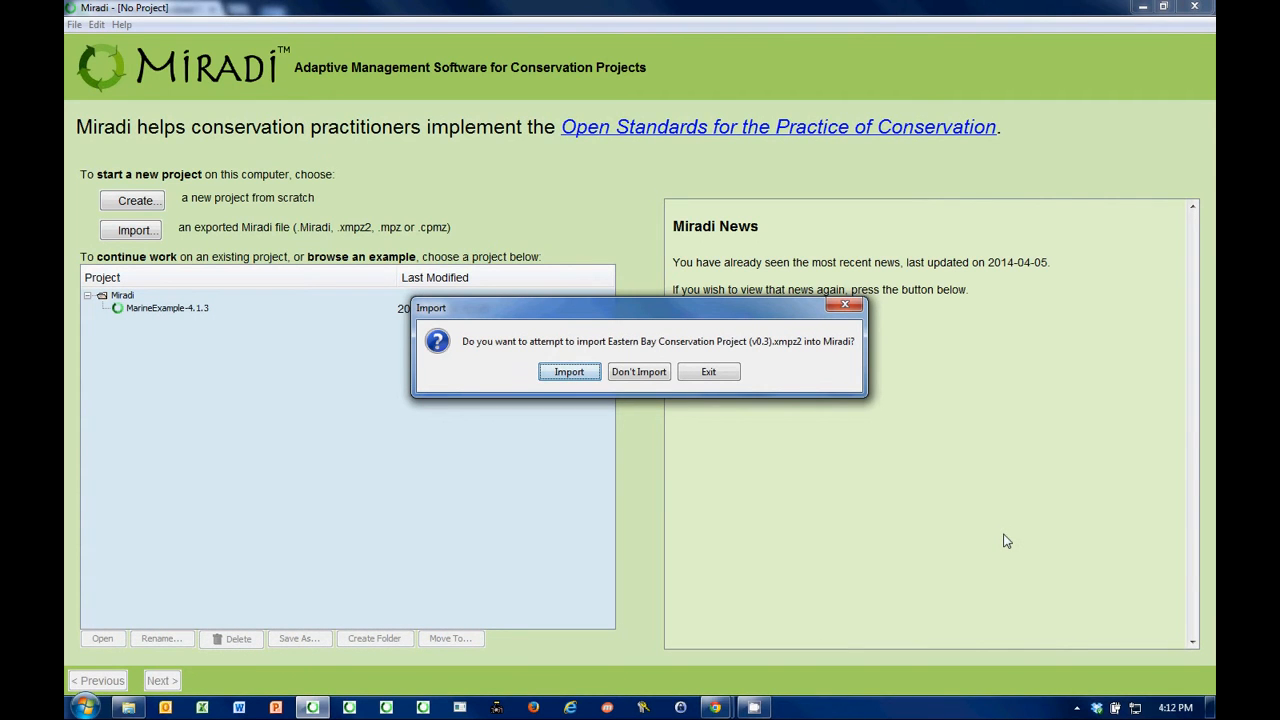
left_click(569, 373)
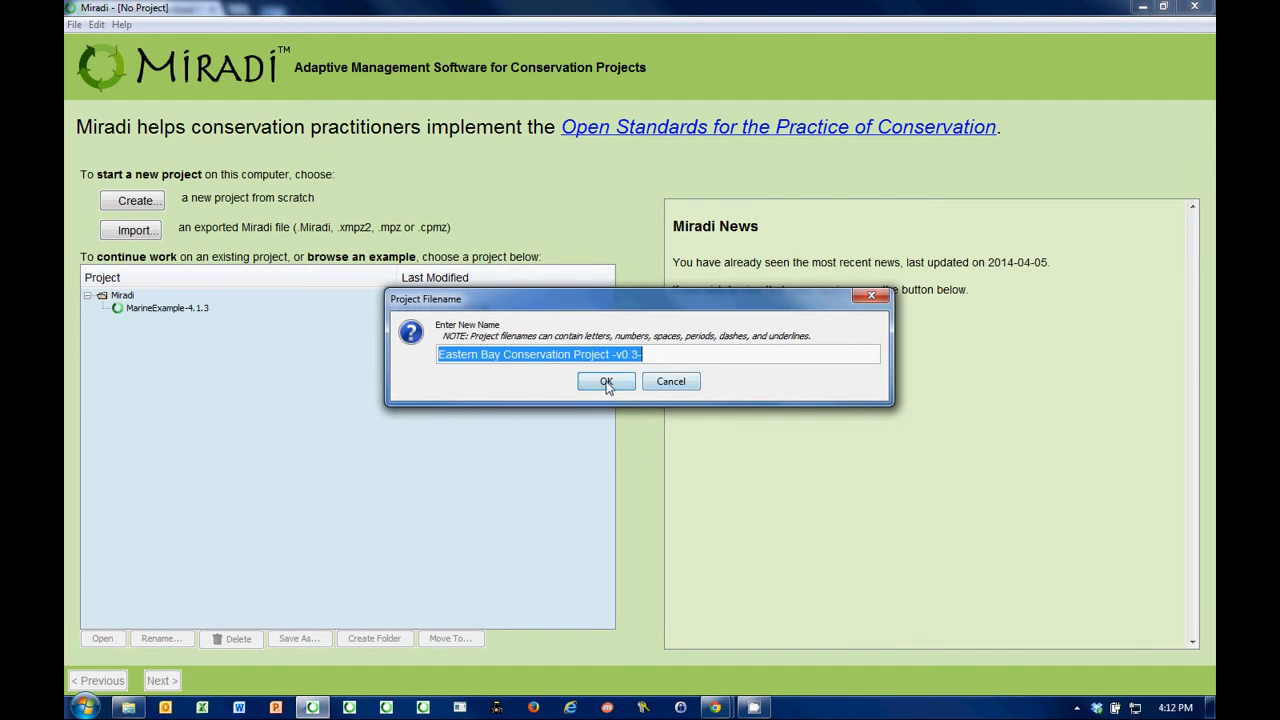
left_click(606, 383)
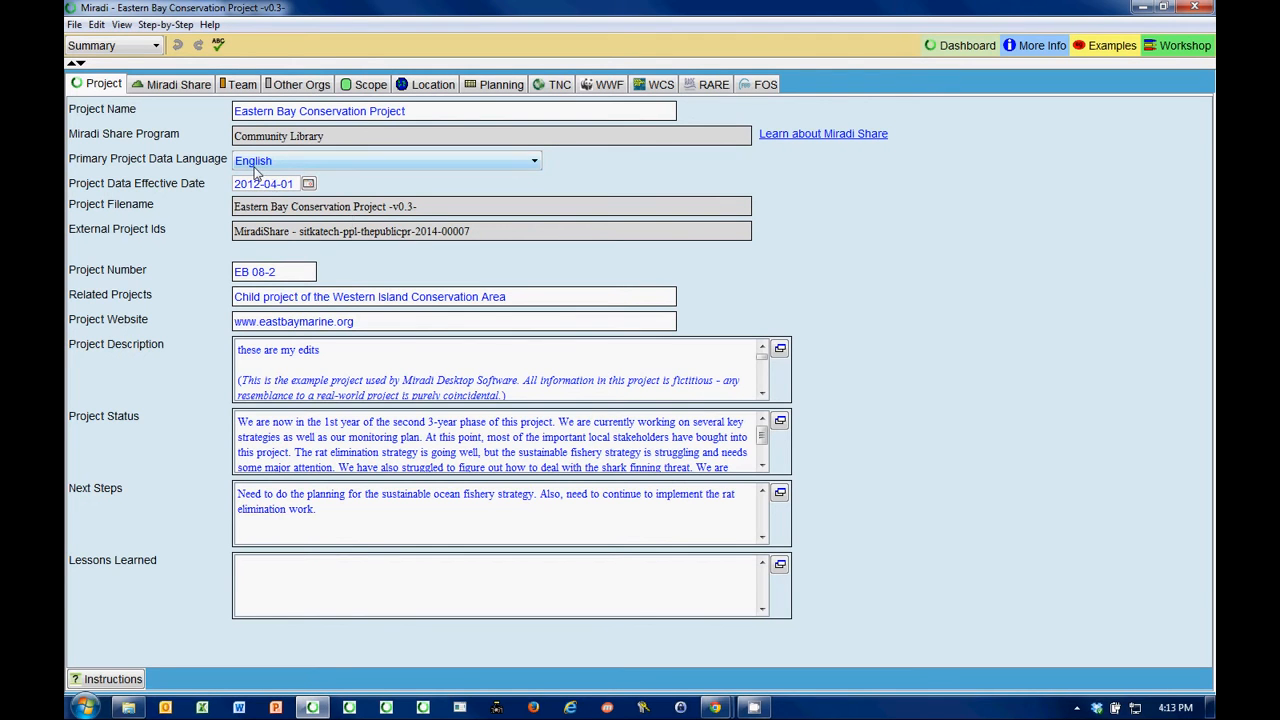
- Close the open project and delete "Eastern Bay Conservation Project -v0.3-" from the local project list
left_click(74, 24)
left_click(105, 79)
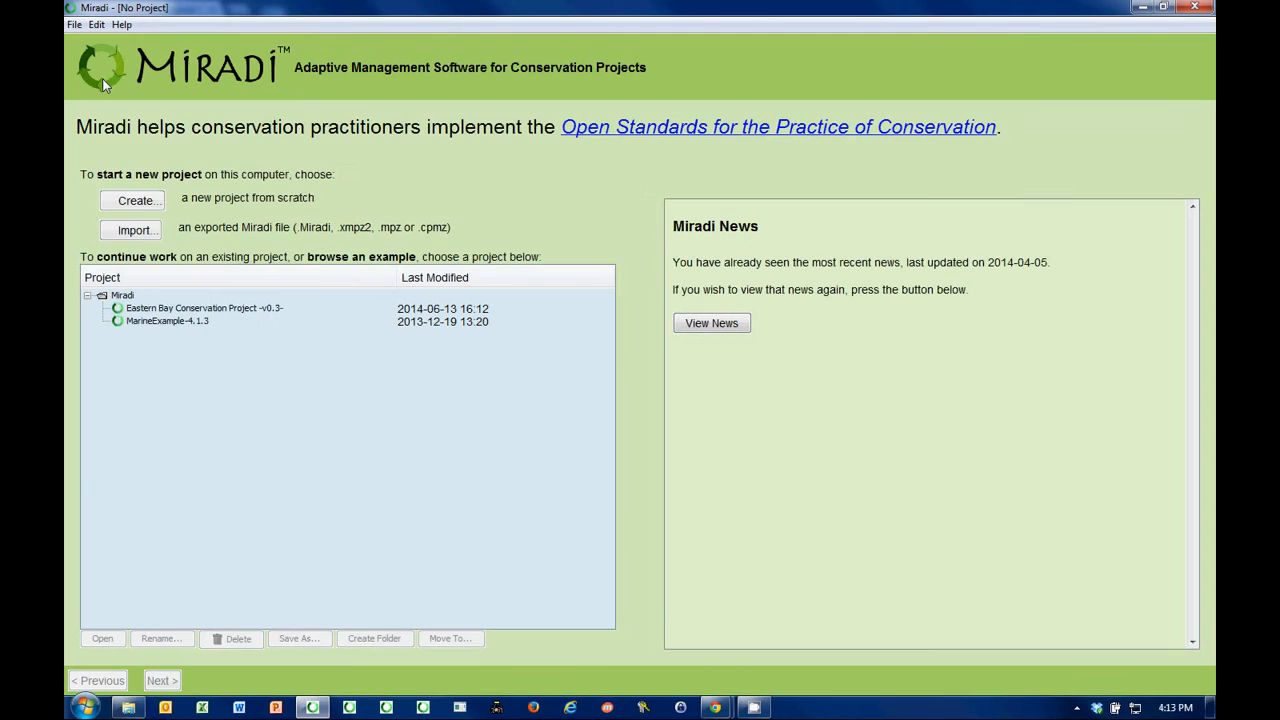
left_click(188, 311)
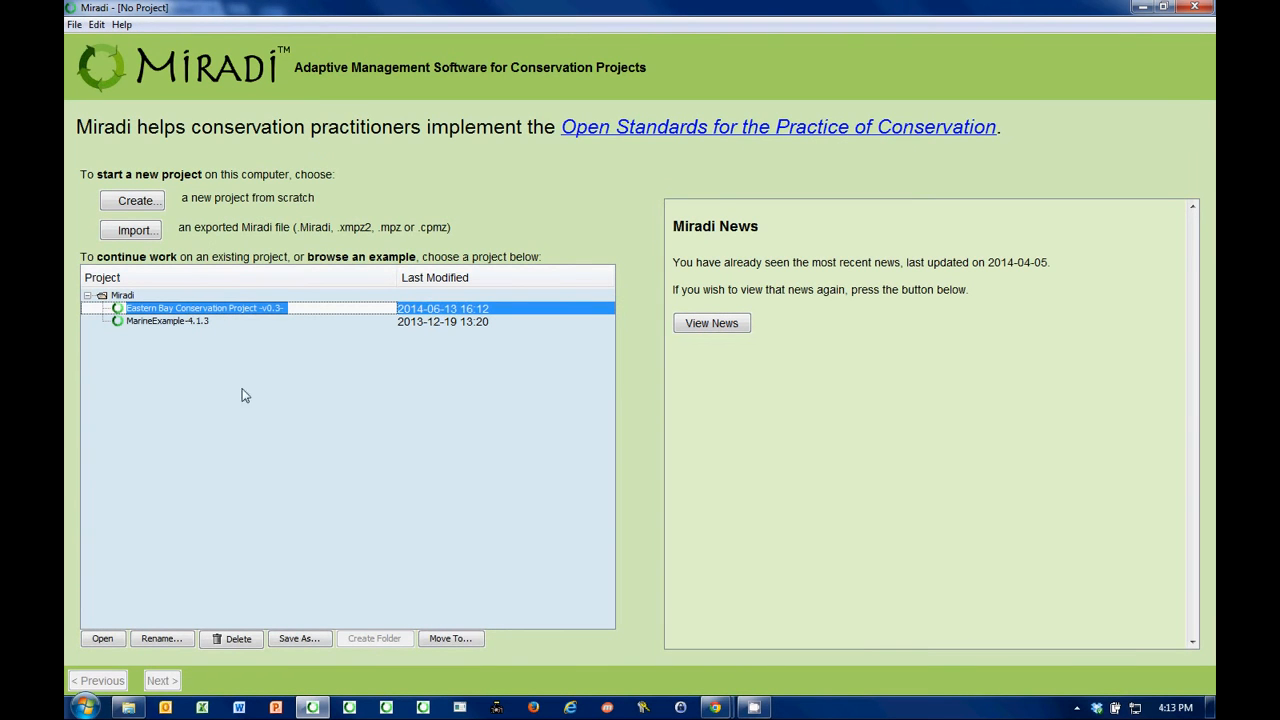
left_click(240, 640)
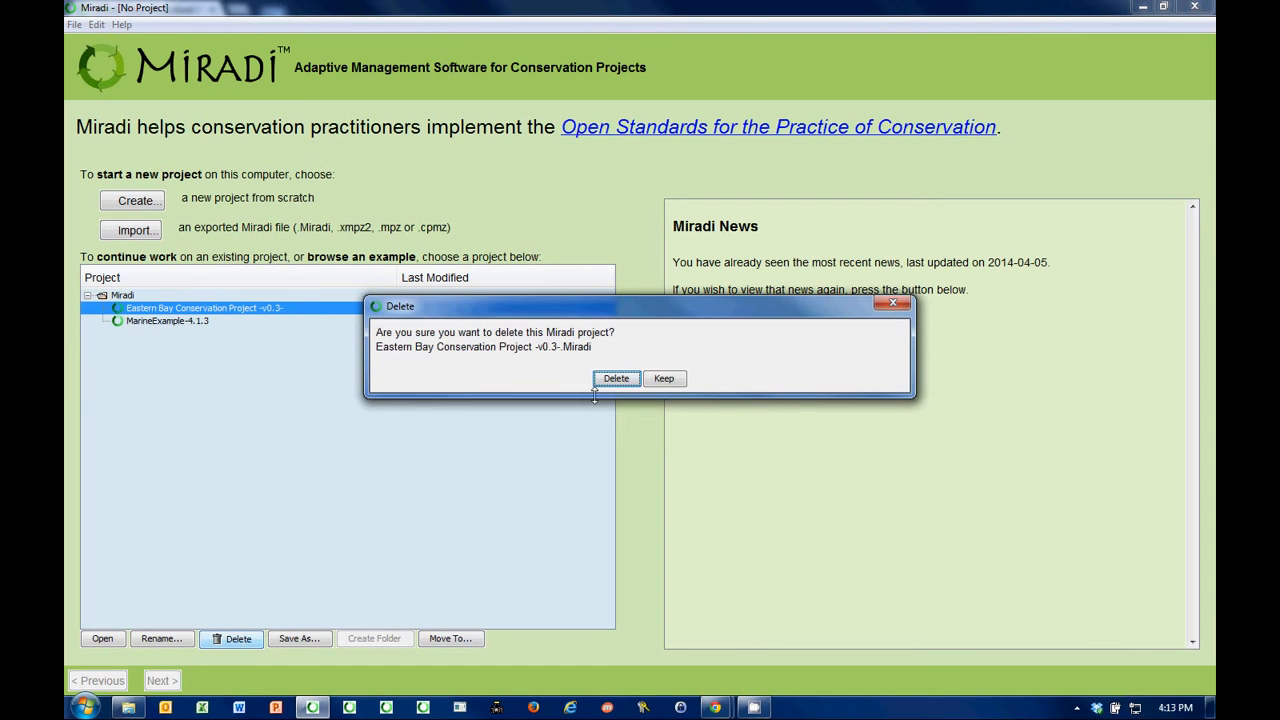
left_click(616, 382)
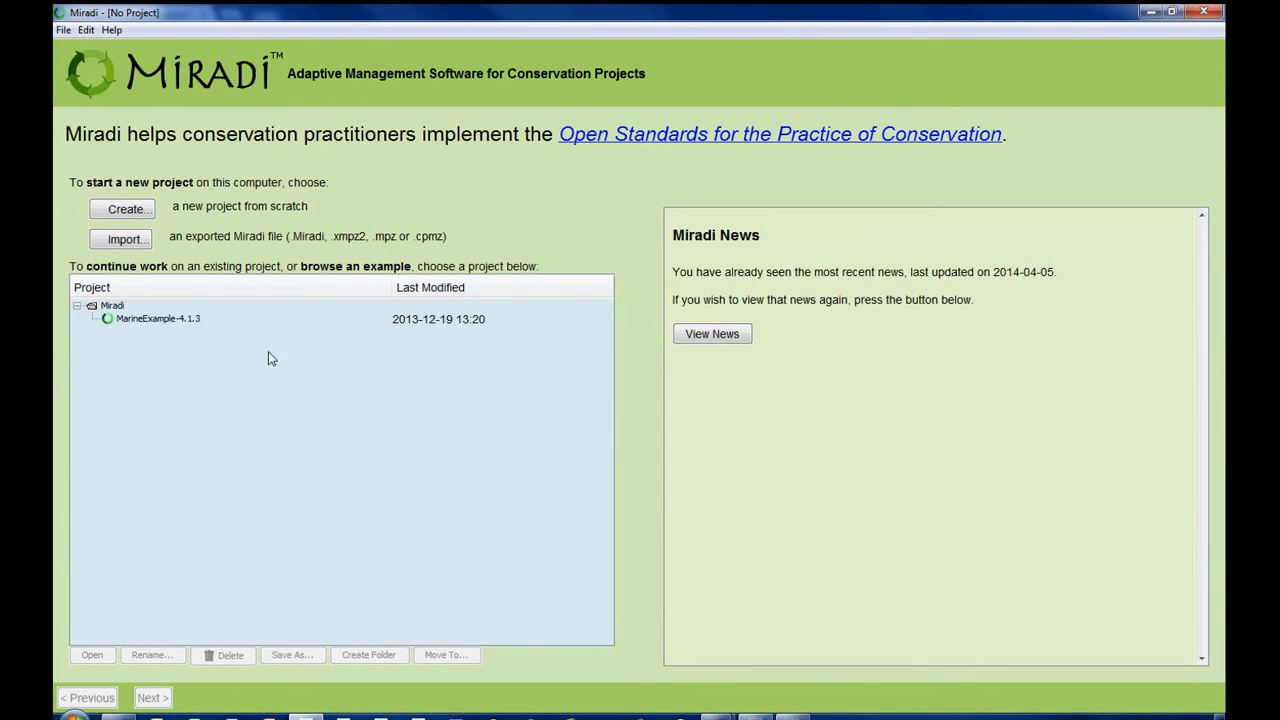
- Check which Miradi version is installed in the About Miradi information and close it
left_click(111, 30)
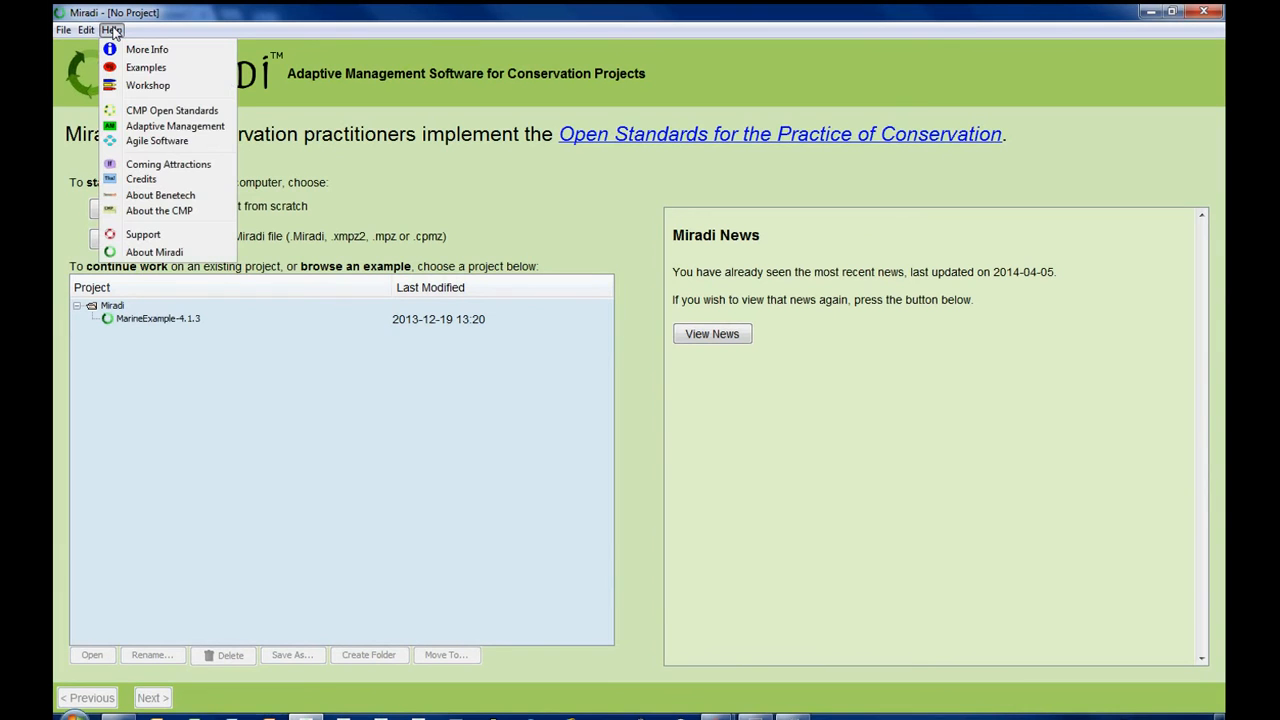
left_click(155, 252)
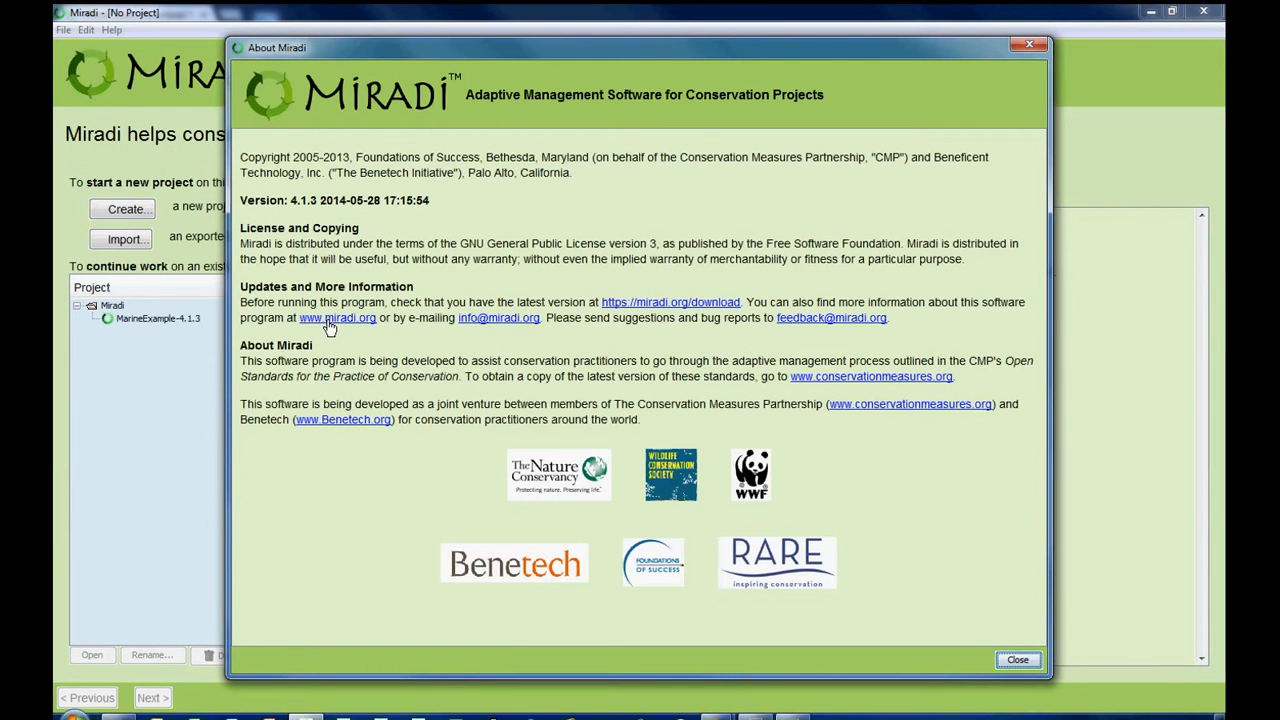
left_click(1019, 660)
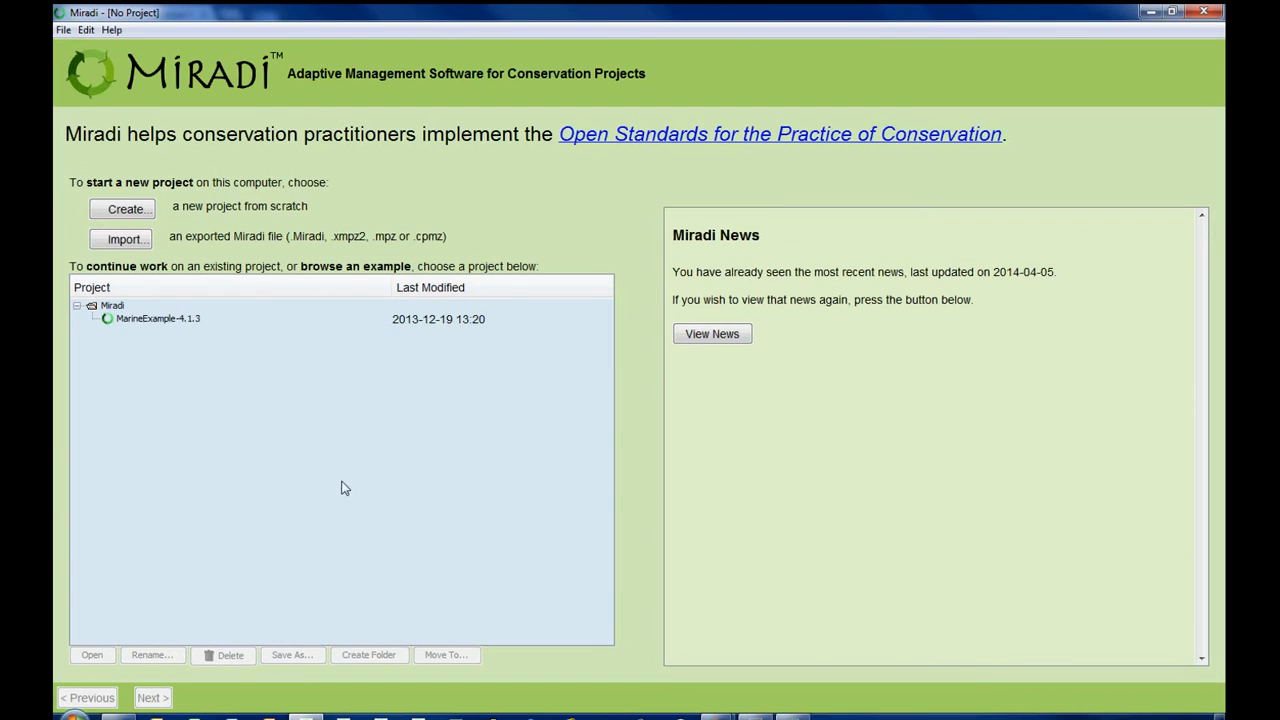
- Import "Eastern Bay Conservation Project (v0.3).xmpz2" from the ___Miradi Share Transfer folder as an XML Miradi project, keeping the suggested filename, and open it
left_click(124, 240)
left_click(215, 320)
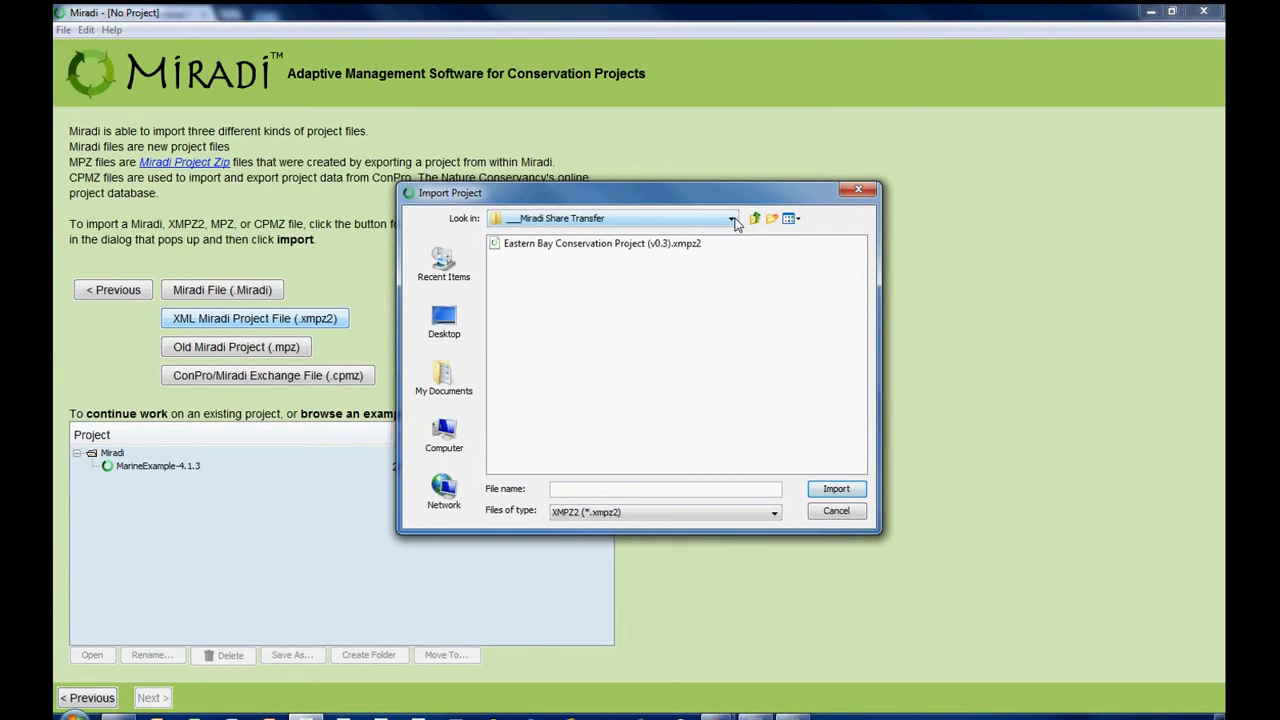
left_click(733, 219)
left_click(732, 236)
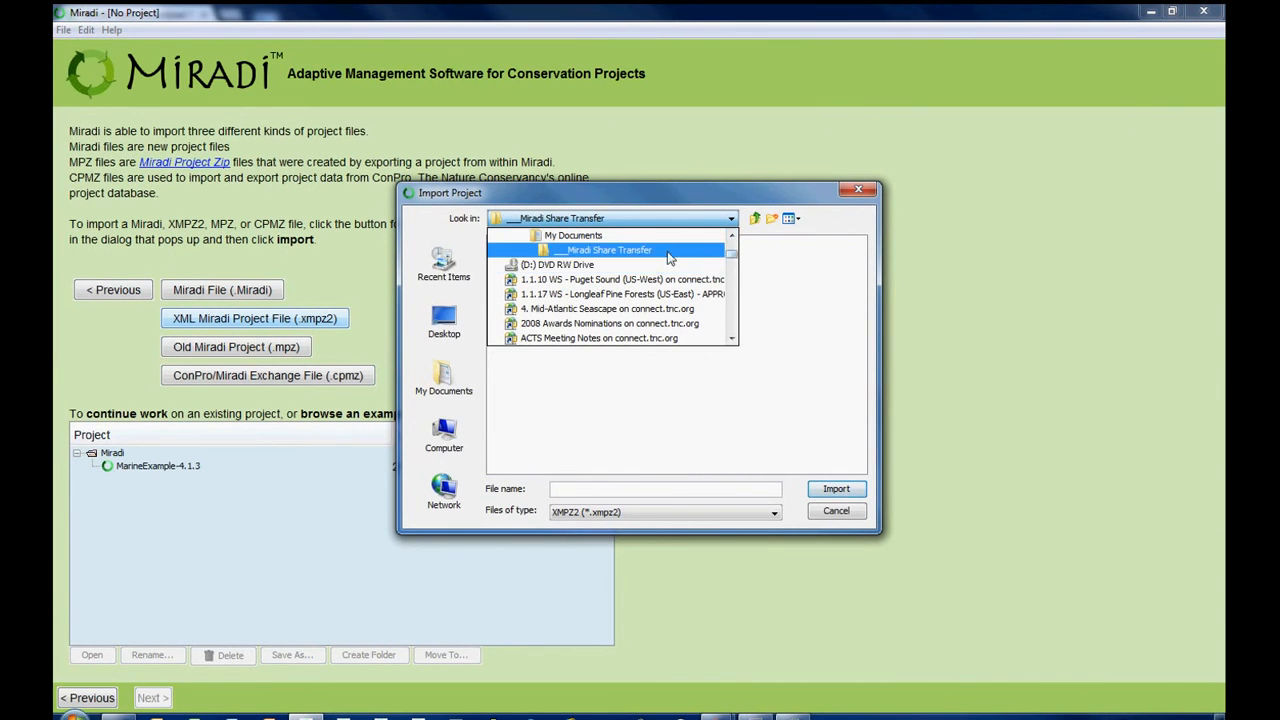
left_click(786, 280)
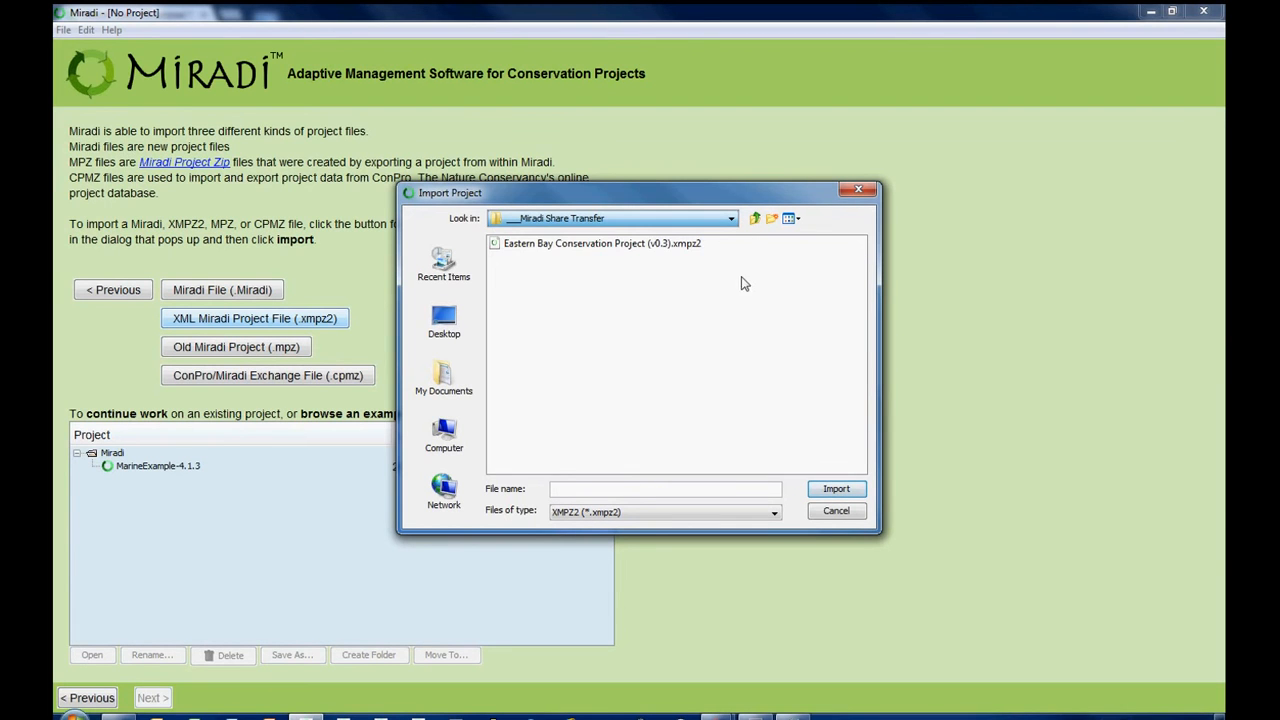
left_click(583, 245)
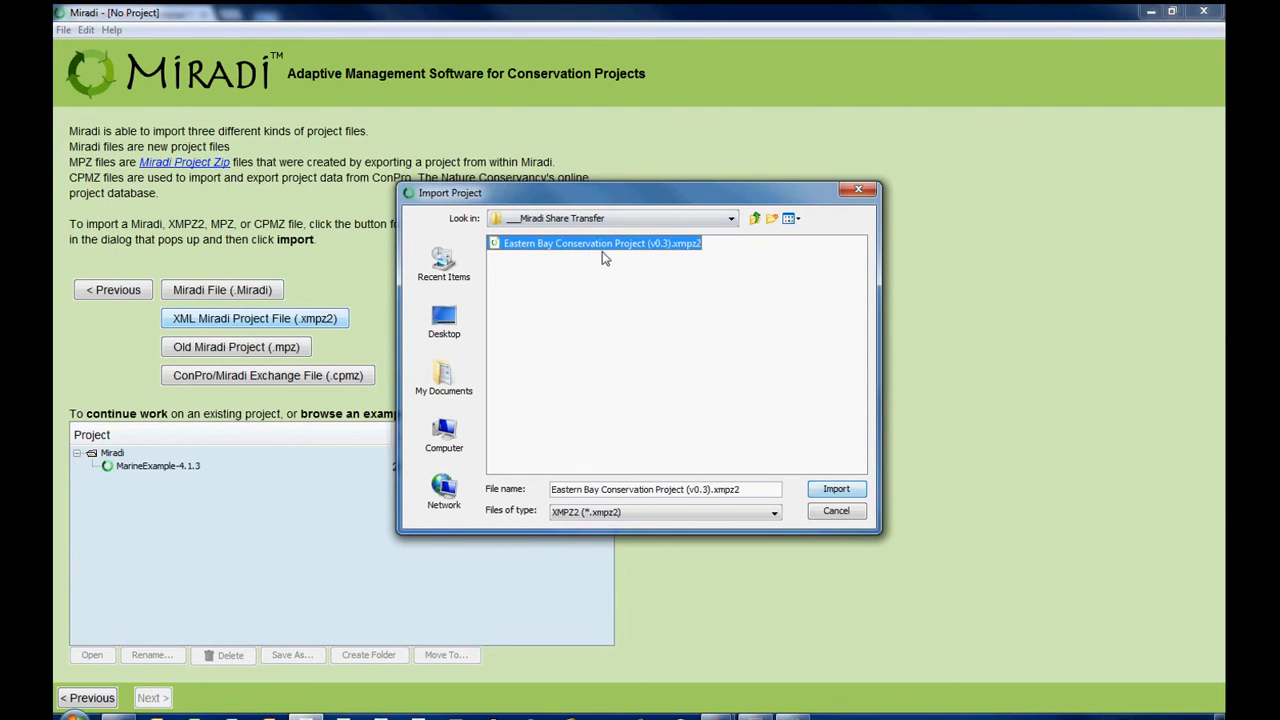
left_click(836, 490)
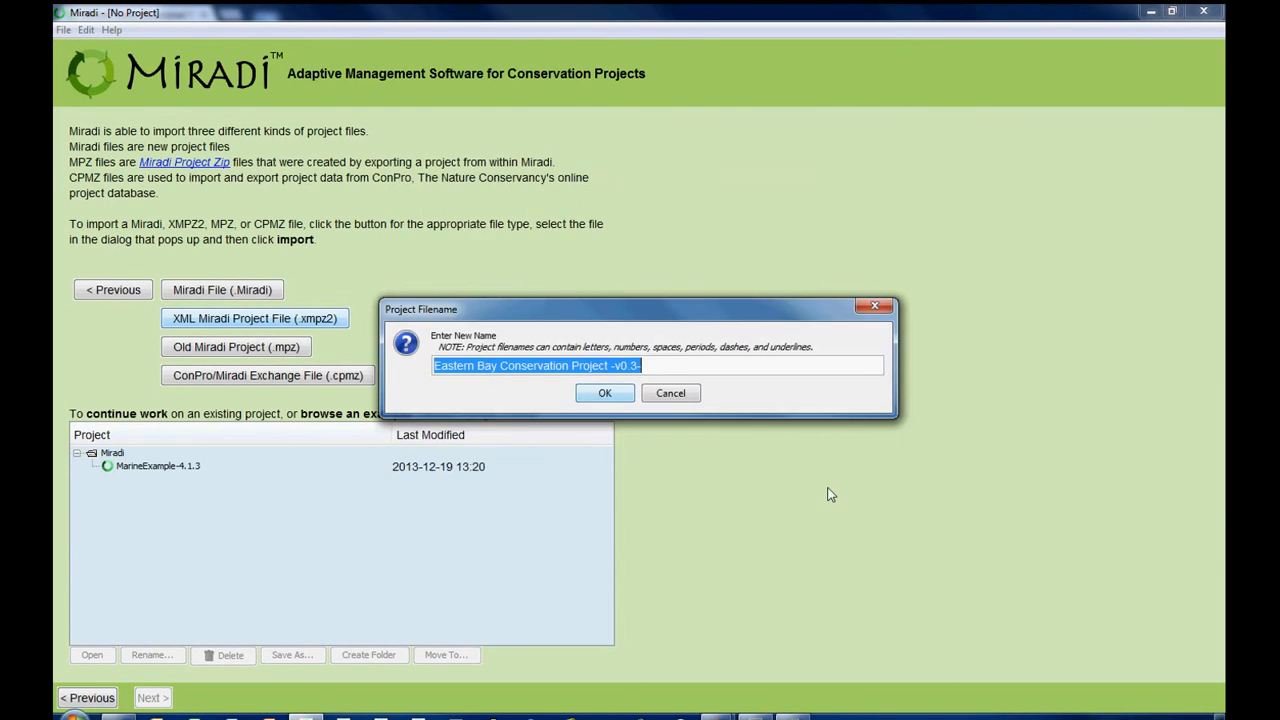
left_click(607, 393)
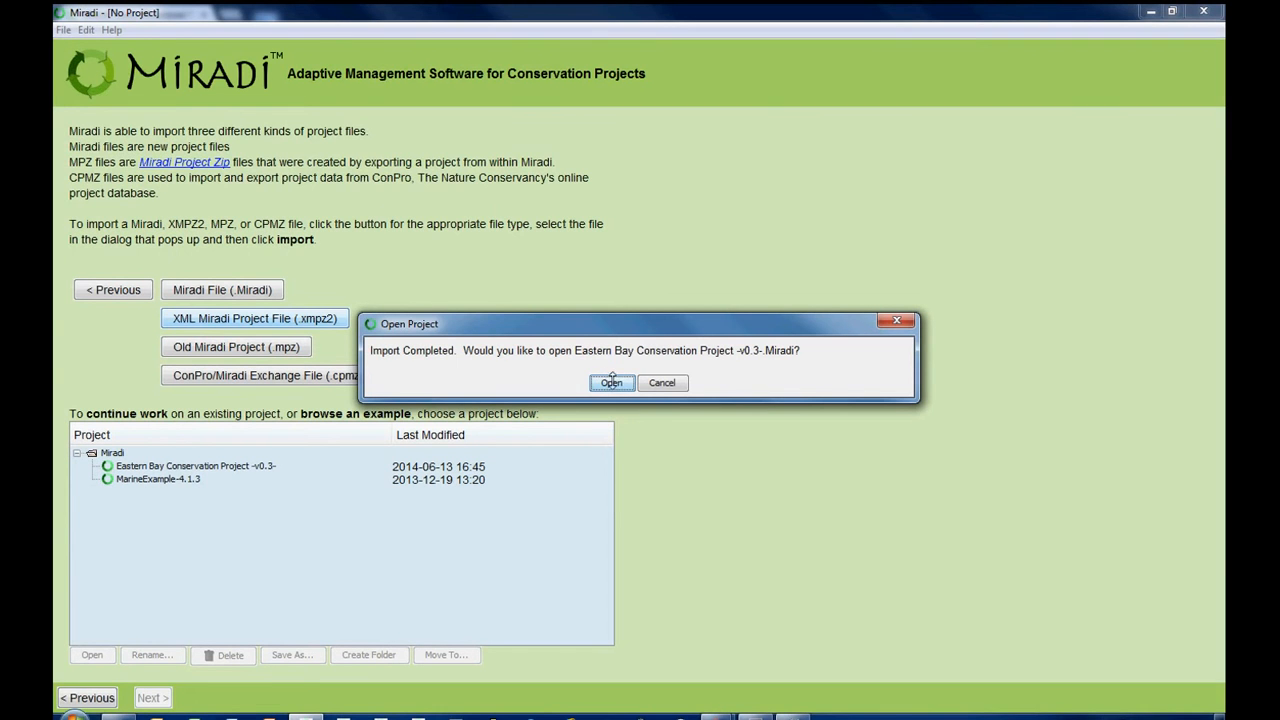
left_click(612, 383)
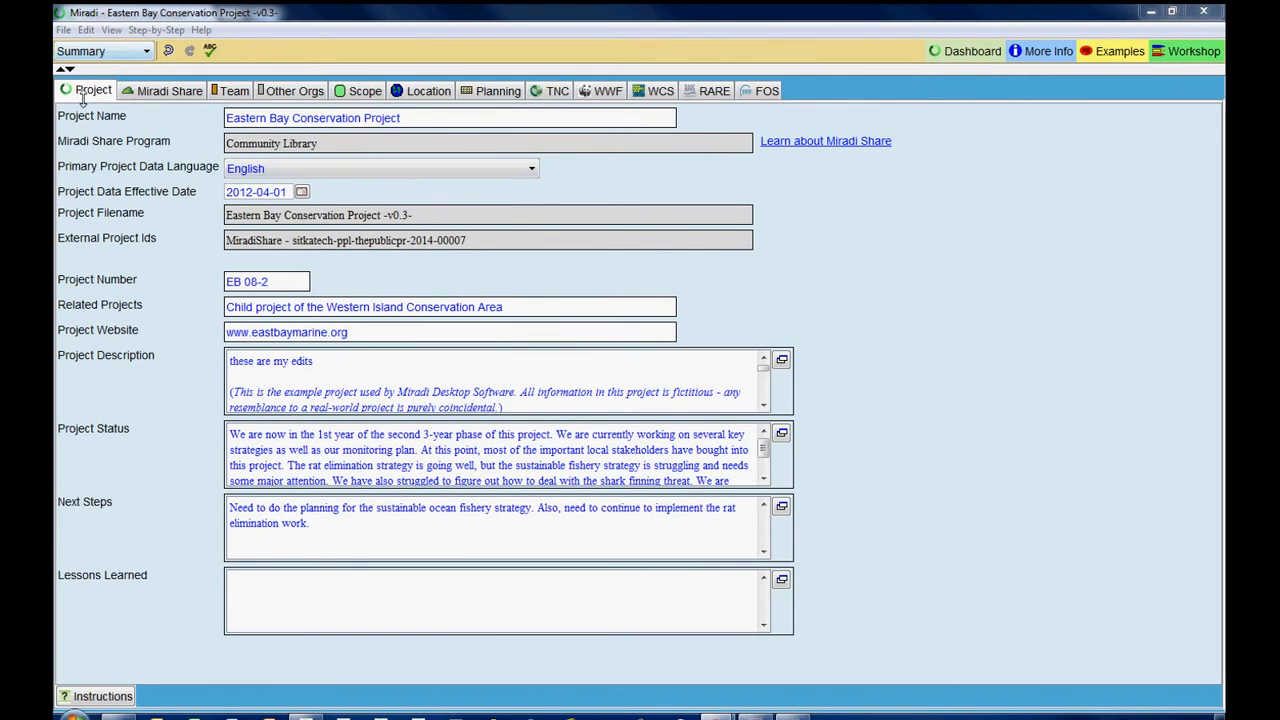
- Add the line "this is my second set of edits" below "these are my edits" in the Project Description
left_click(343, 361)
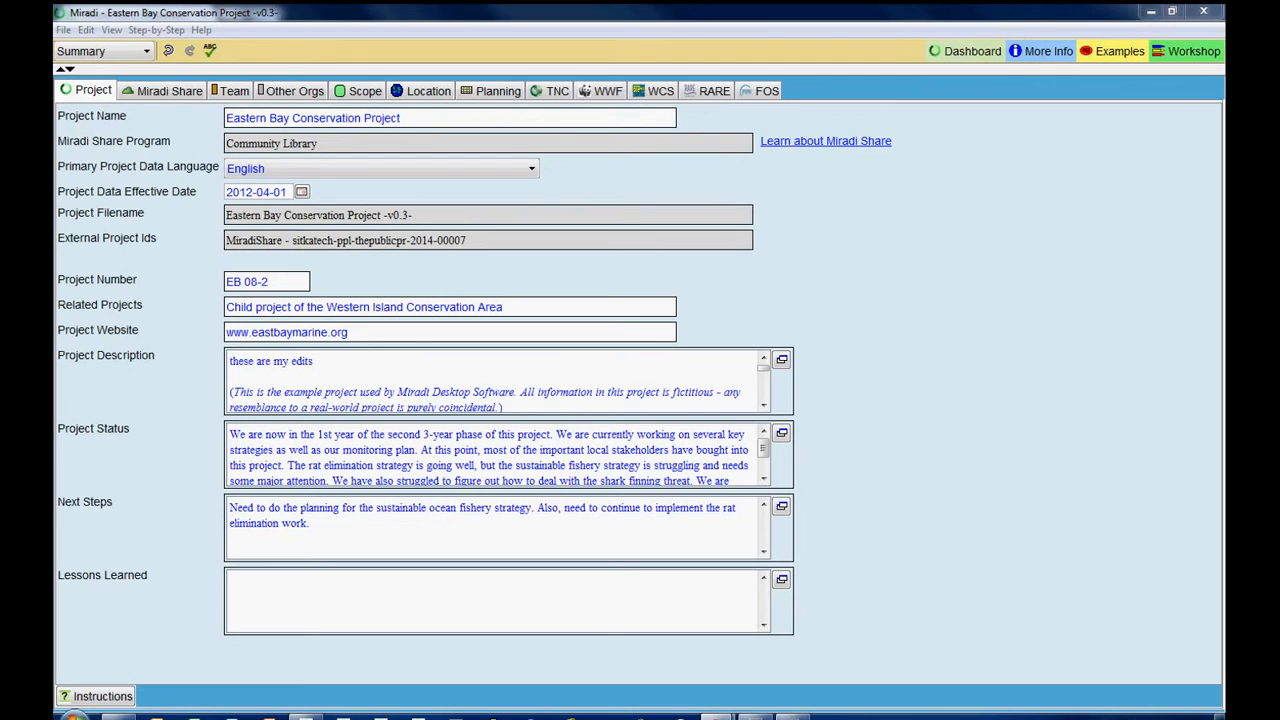
left_click(252, 378)
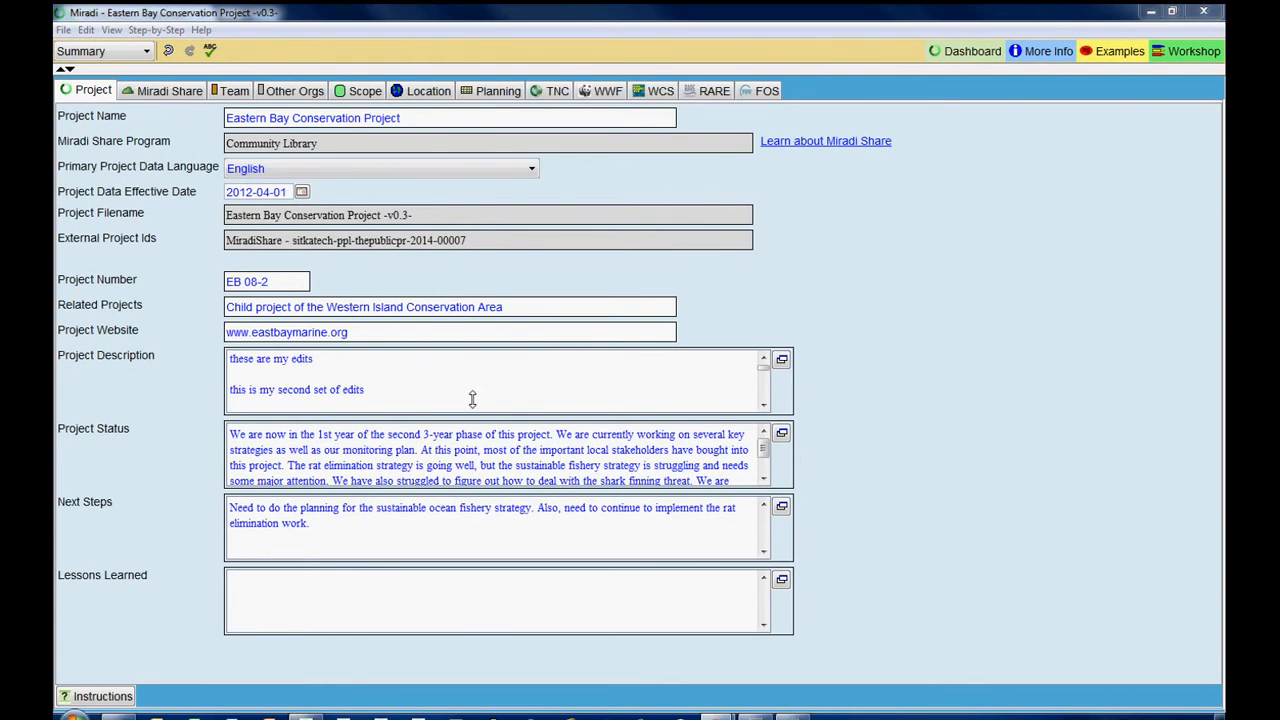
- Export the project as a Miradi Share file named "Eastern Bay Conservation Project -v0.3-.XMPZ2" in the ___Miradi Share Transfer folder
left_click(63, 30)
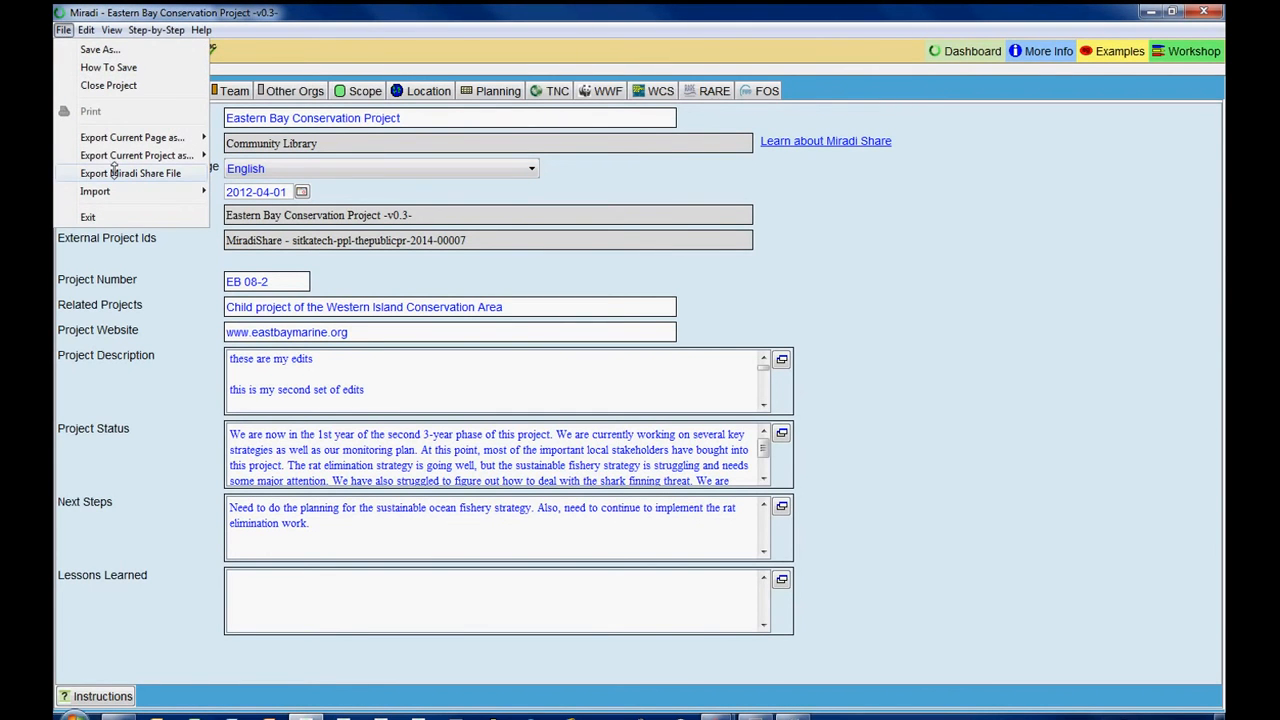
left_click(113, 173)
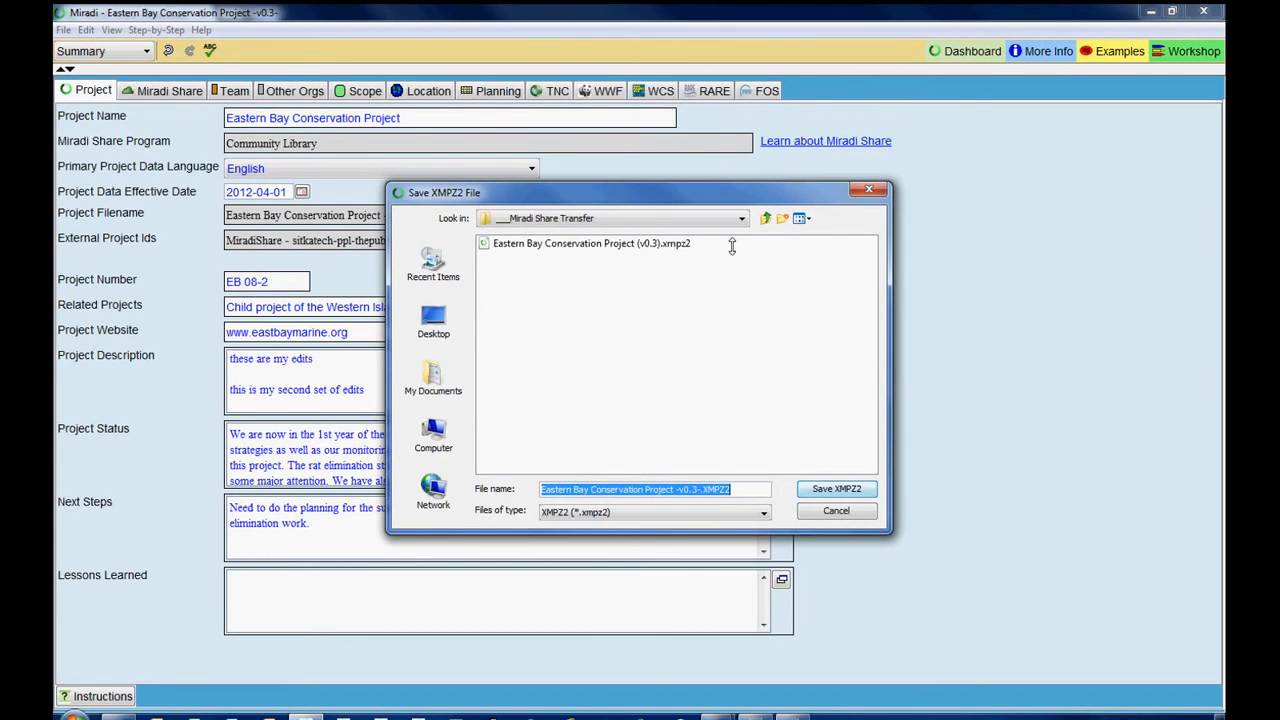
left_click(743, 218)
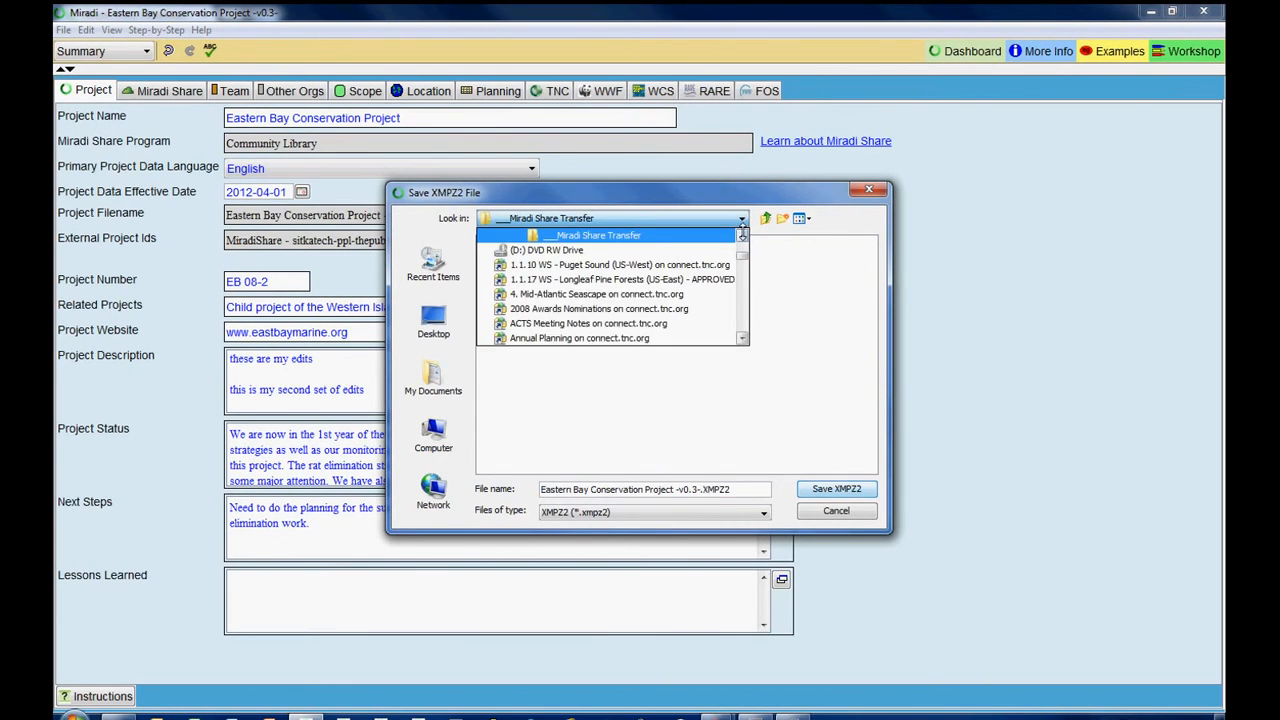
left_click(742, 235)
left_click(650, 249)
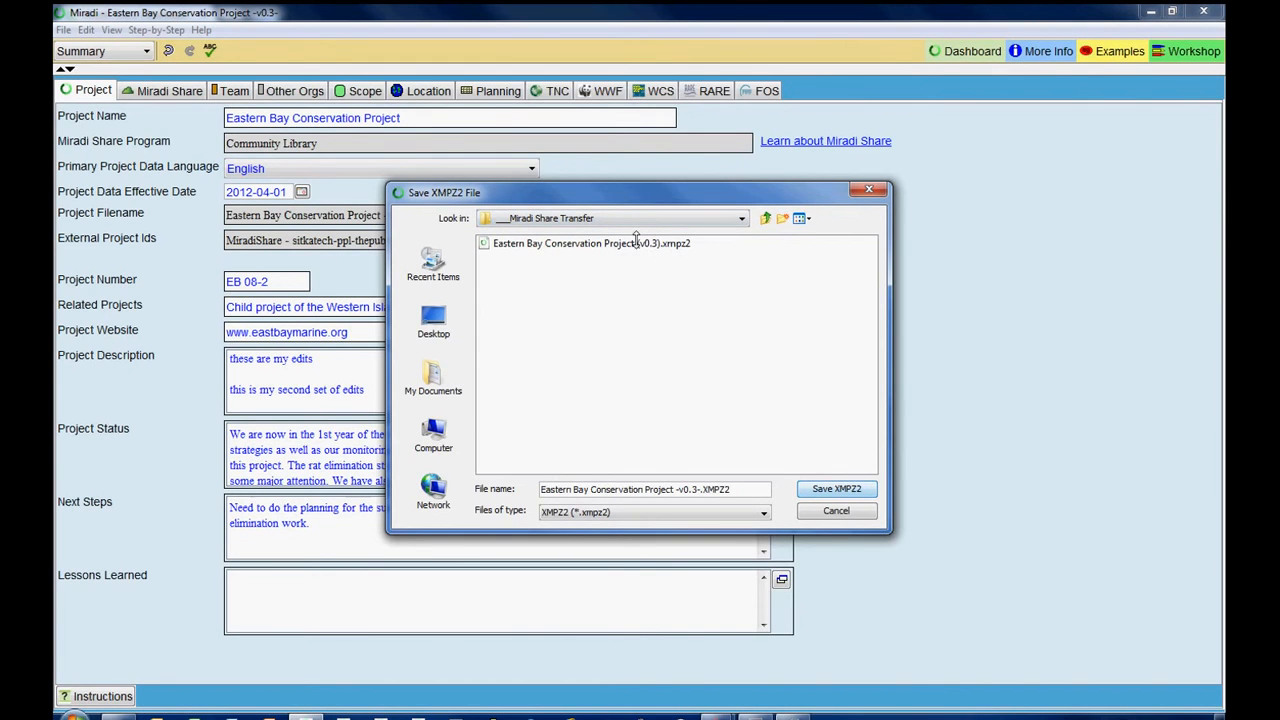
left_click(837, 488)
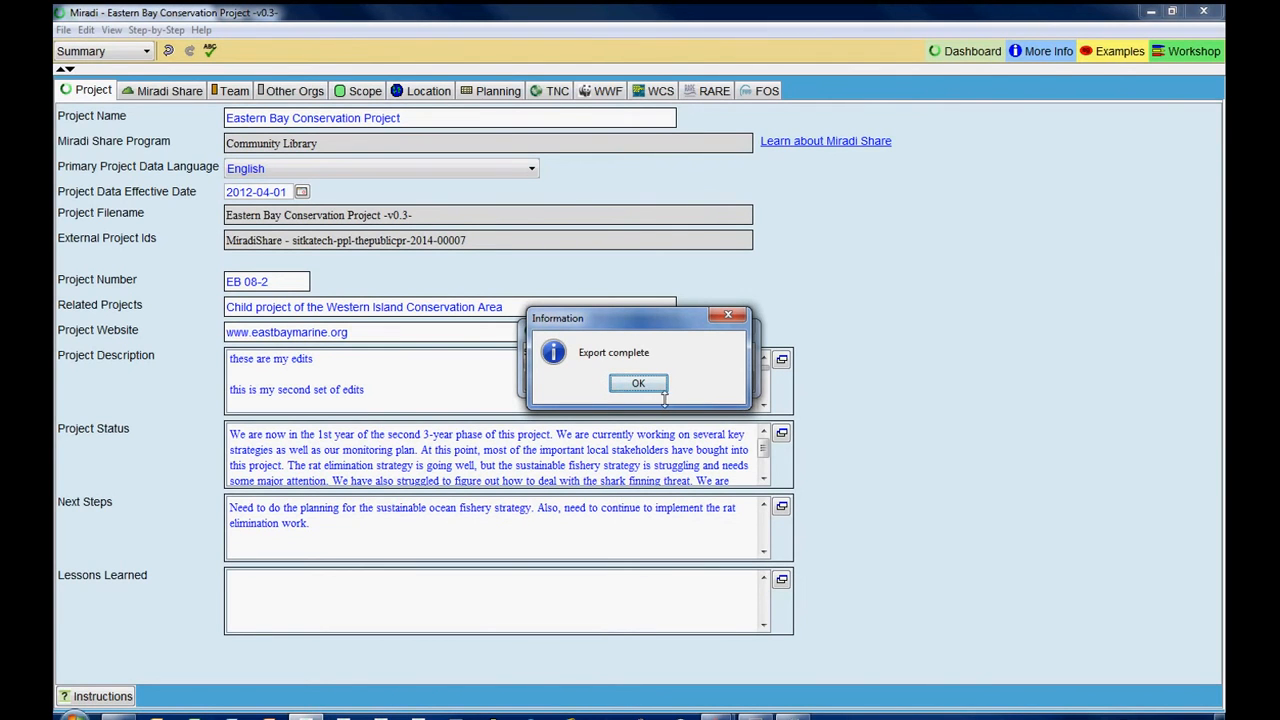
left_click(639, 381)
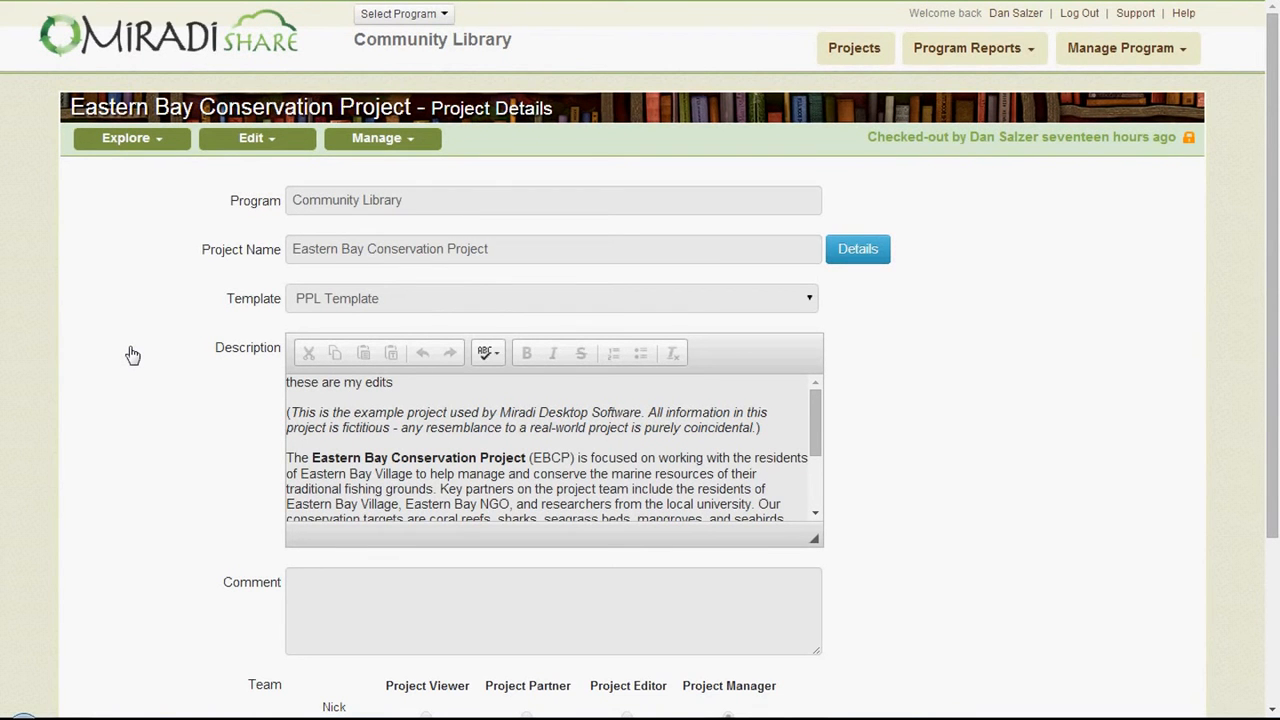
- Switch to Miradi Share and check in the project with "Eastern Bay Conservation Project -v0.3-.XMPZ2", leaving the check-in message blank
left_click(258, 149)
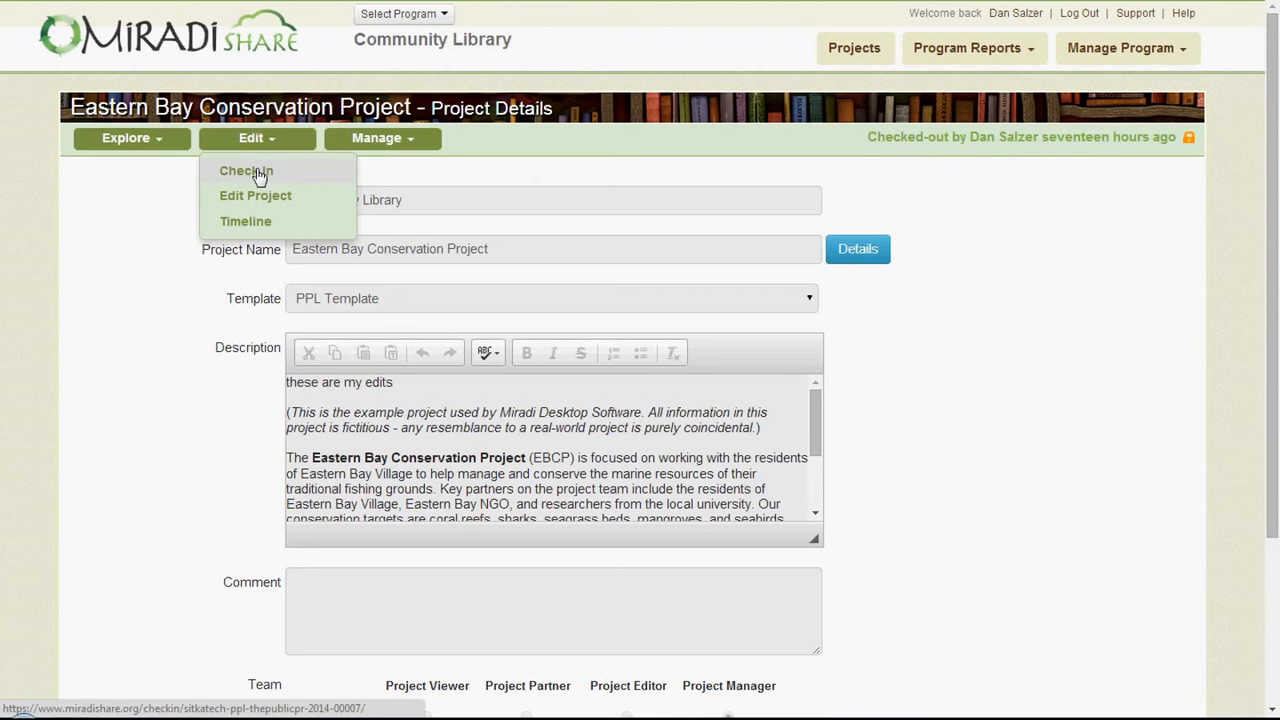
left_click(252, 173)
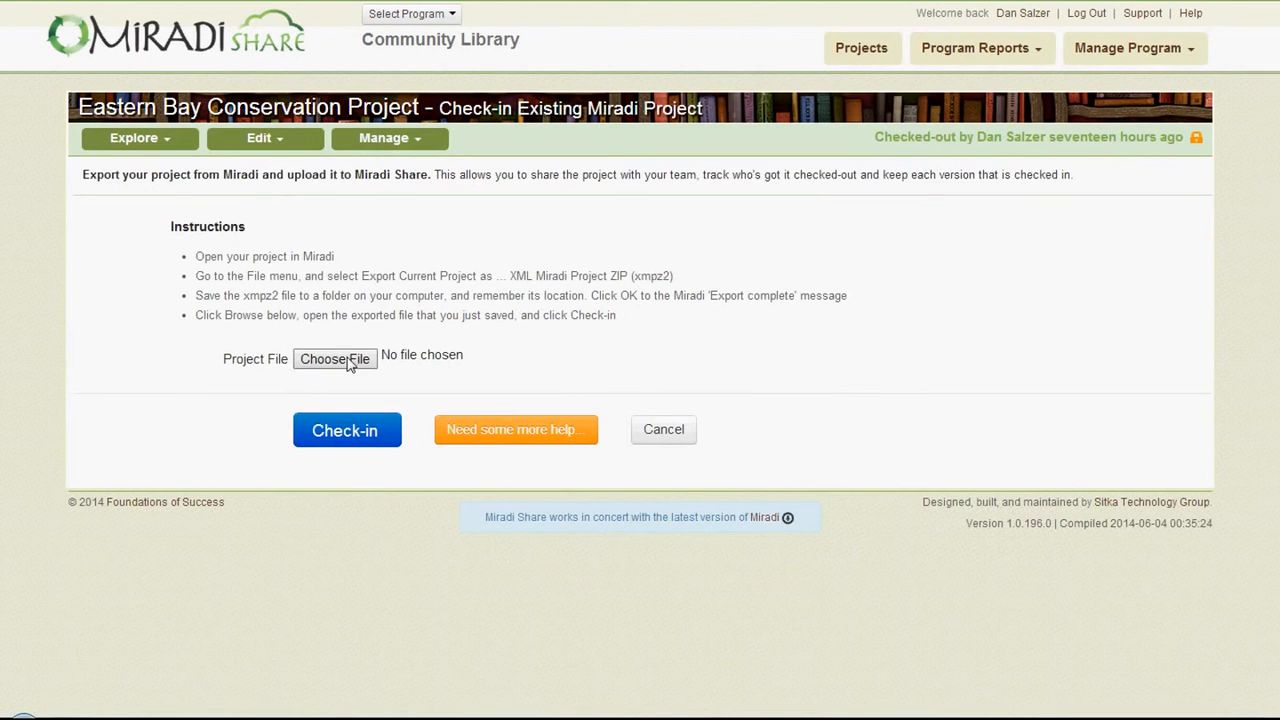
left_click(335, 360)
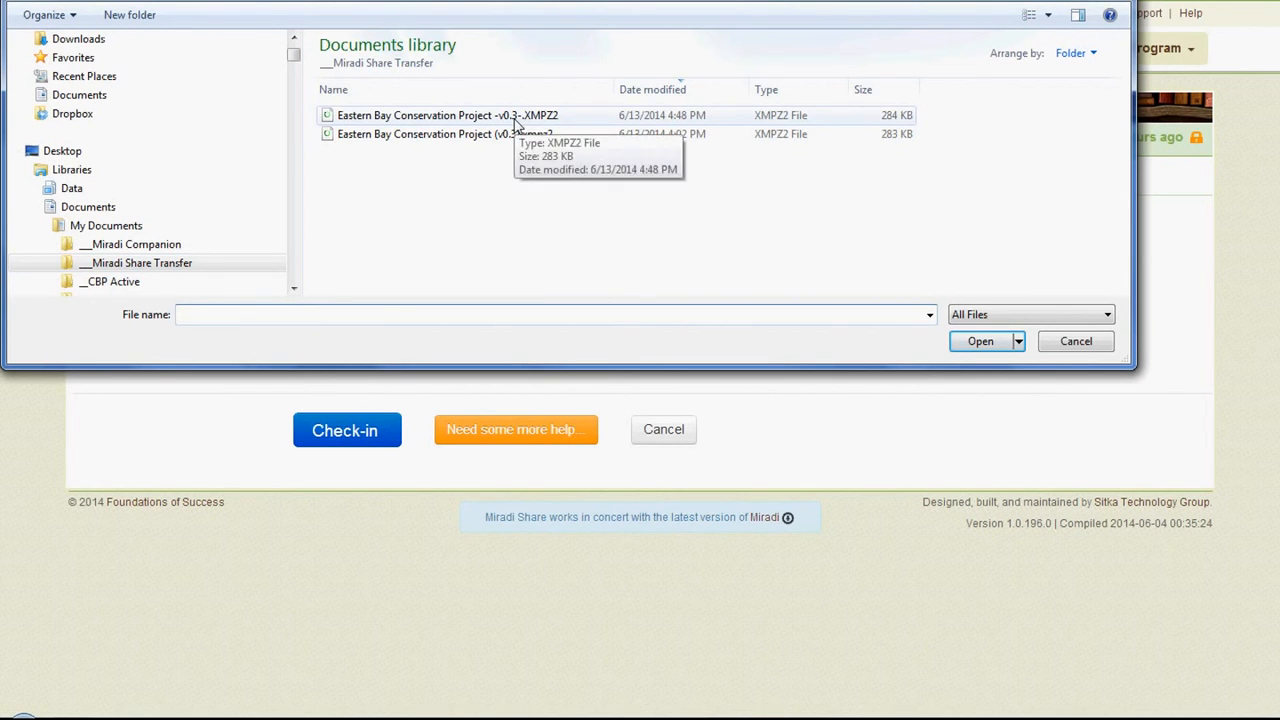
left_click(527, 120)
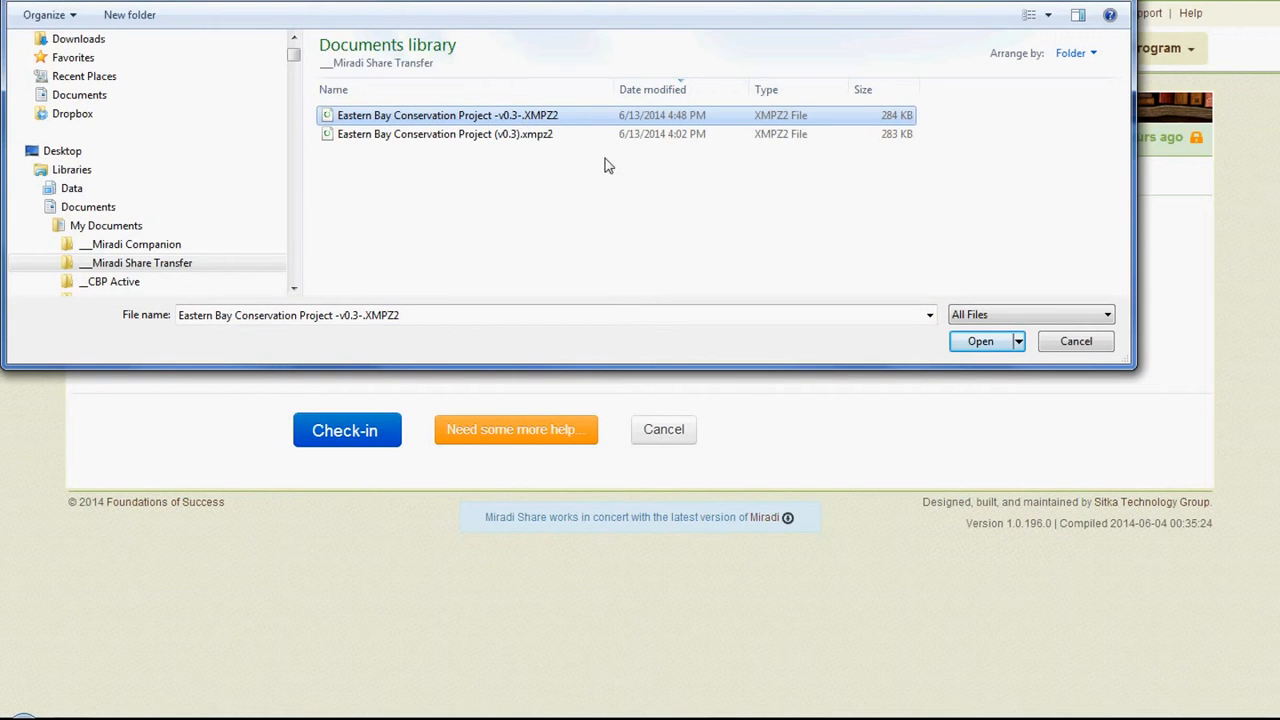
left_click(981, 343)
left_click(344, 432)
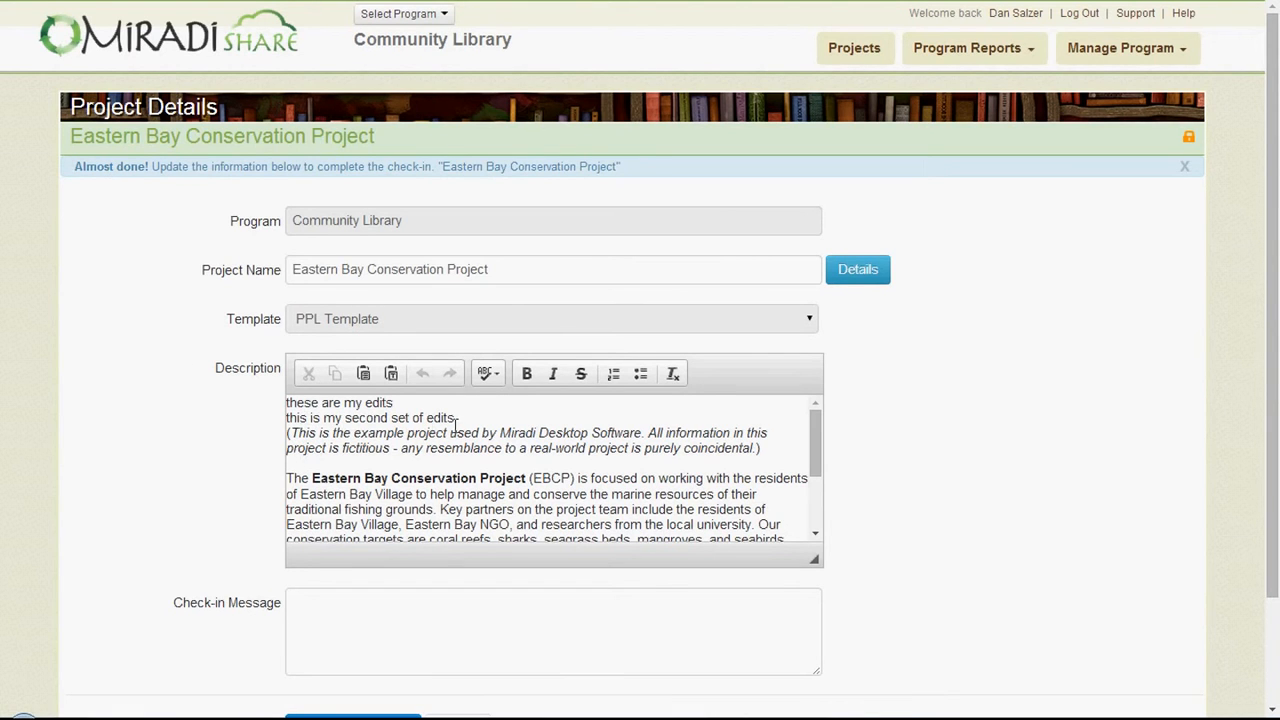
scroll(457, 425, "down", 5)
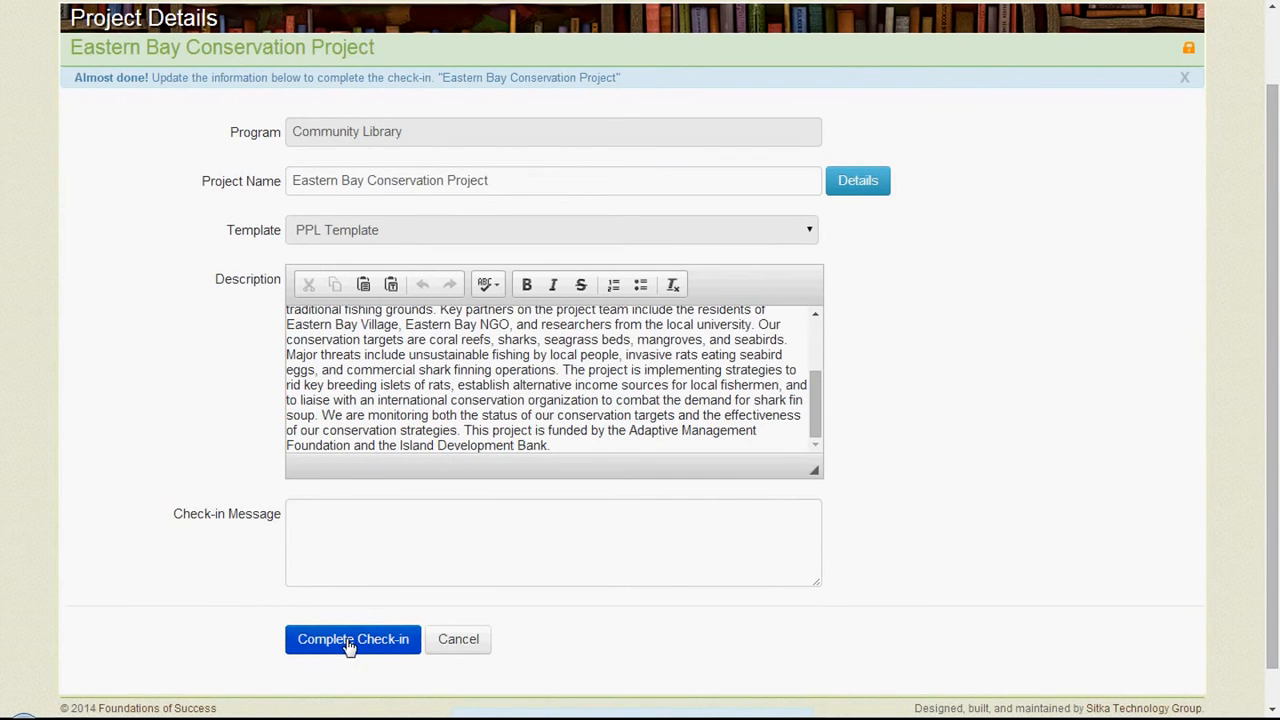
left_click(349, 640)
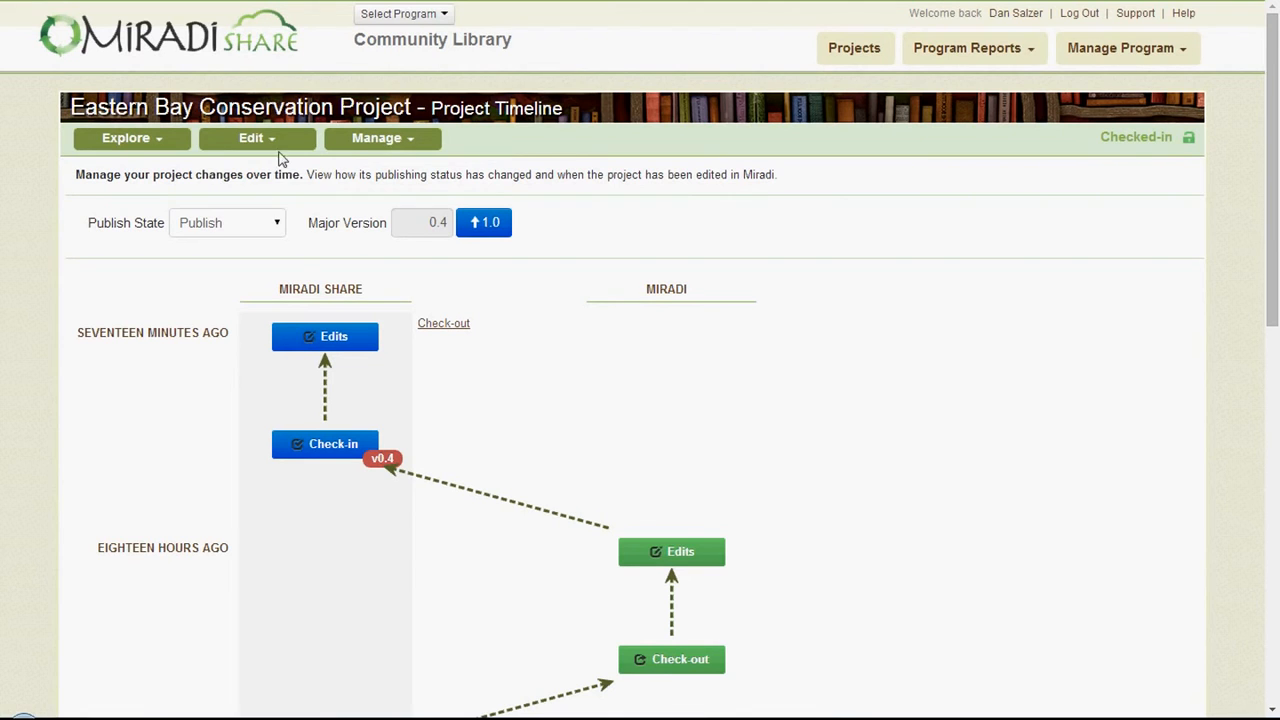
- Examine the Project Timeline's check-outs, check-ins and versions back to the project's creation, and the available Publish State options
left_click(274, 146)
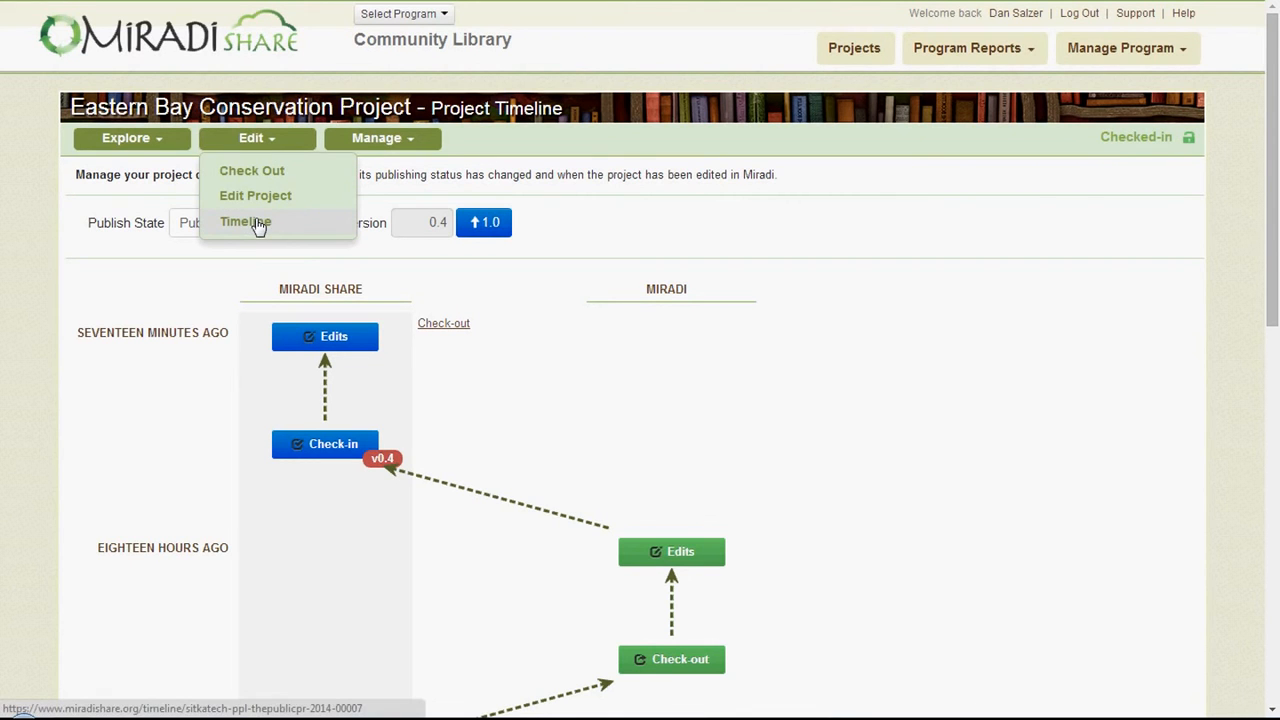
left_click(482, 148)
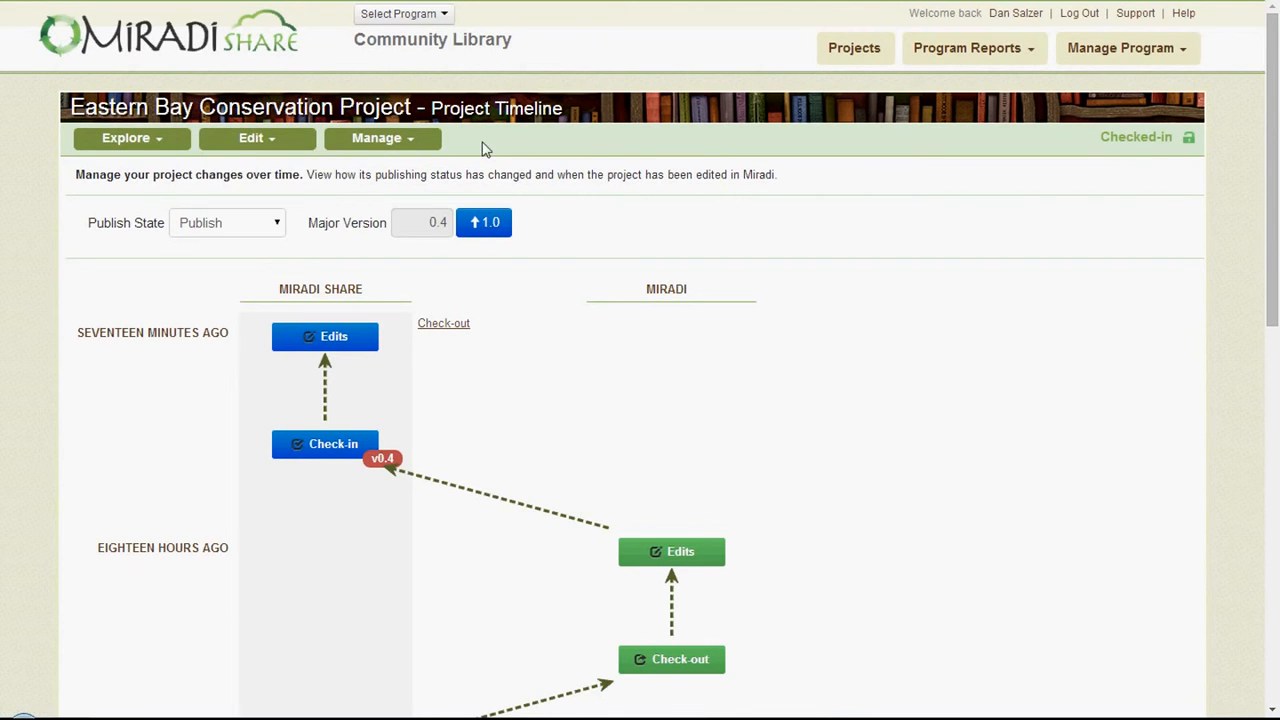
scroll(545, 408, "down", 1)
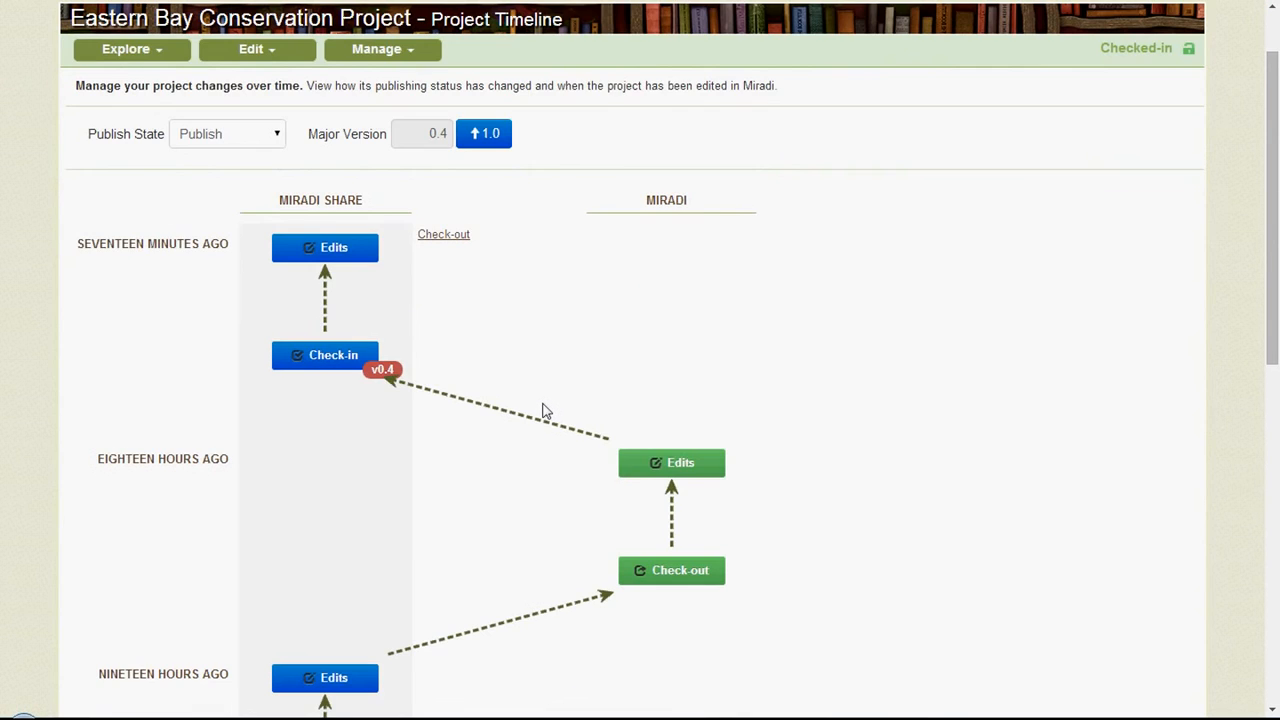
scroll(545, 410, "down", 8)
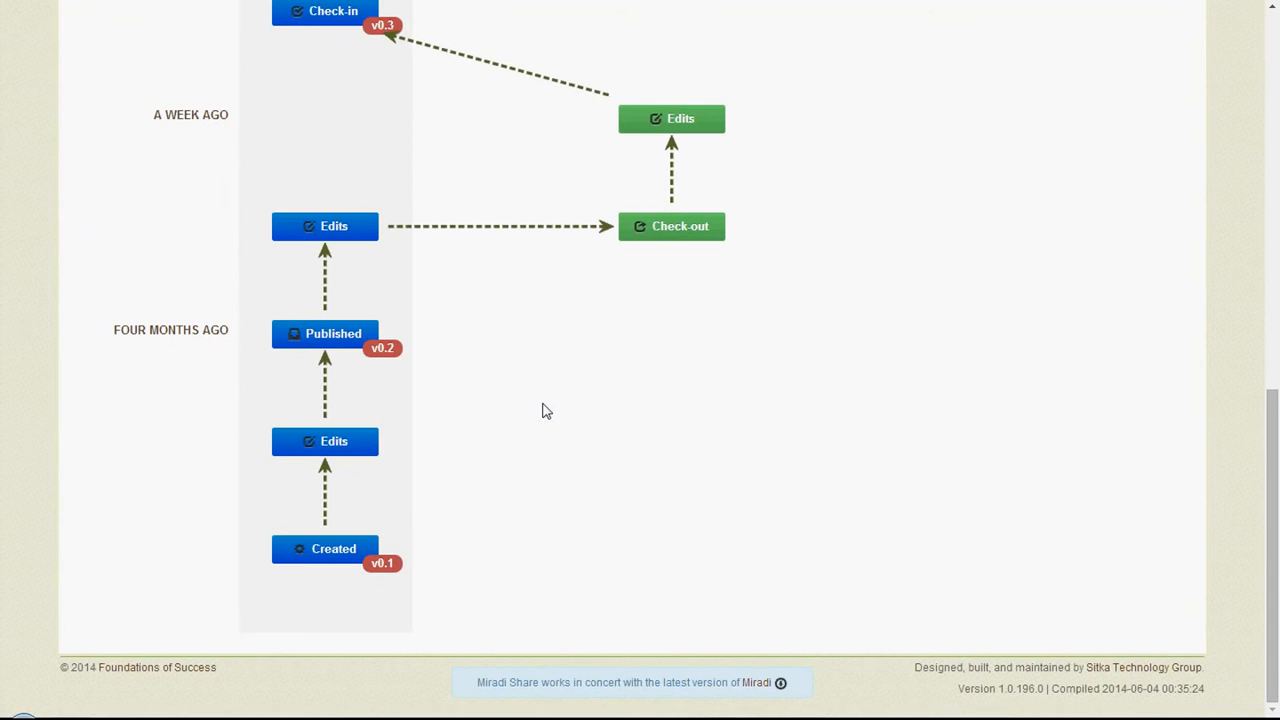
mouse_move(322, 553)
scroll(405, 377, "up", 1)
scroll(594, 375, "up", 2)
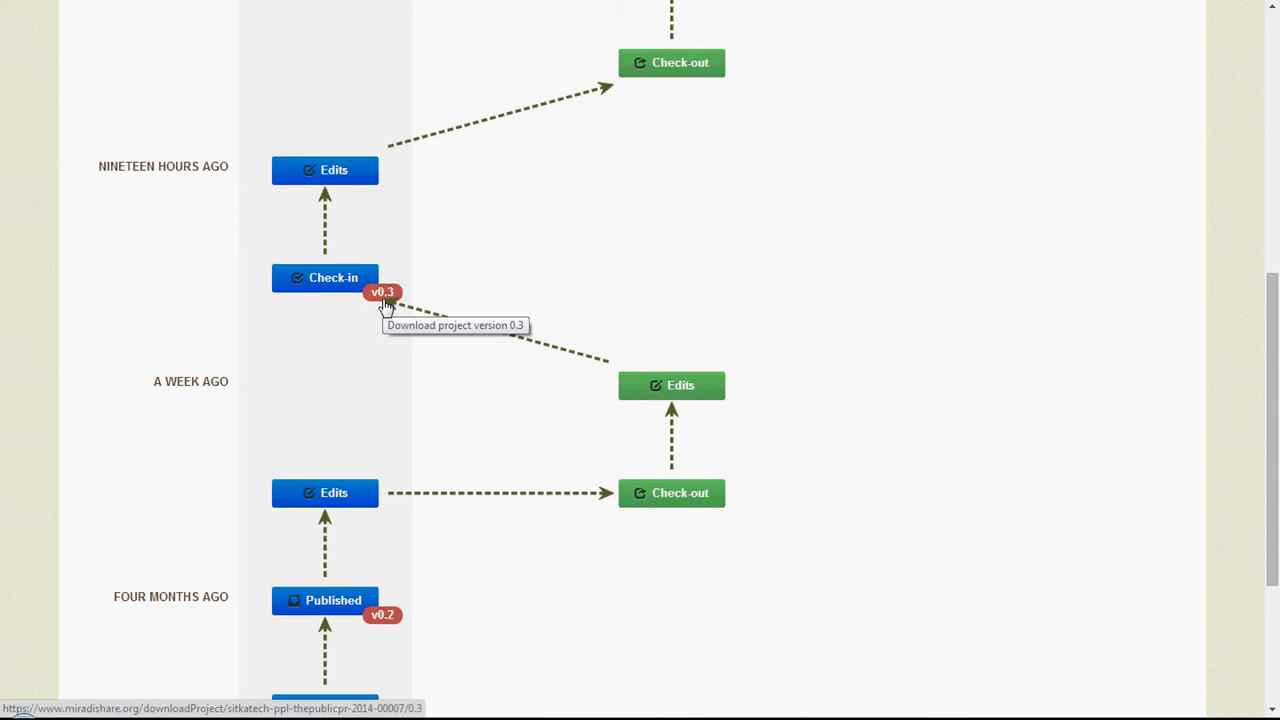
scroll(386, 304, "up", 6)
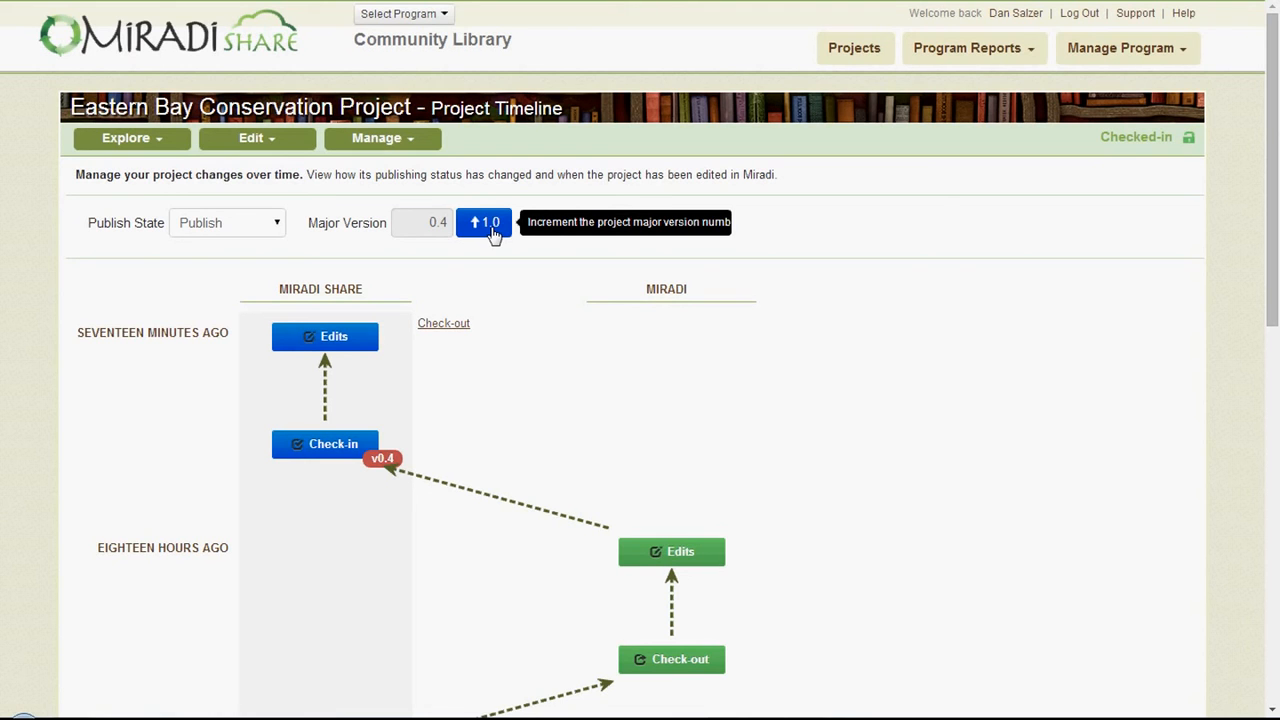
left_click(276, 229)
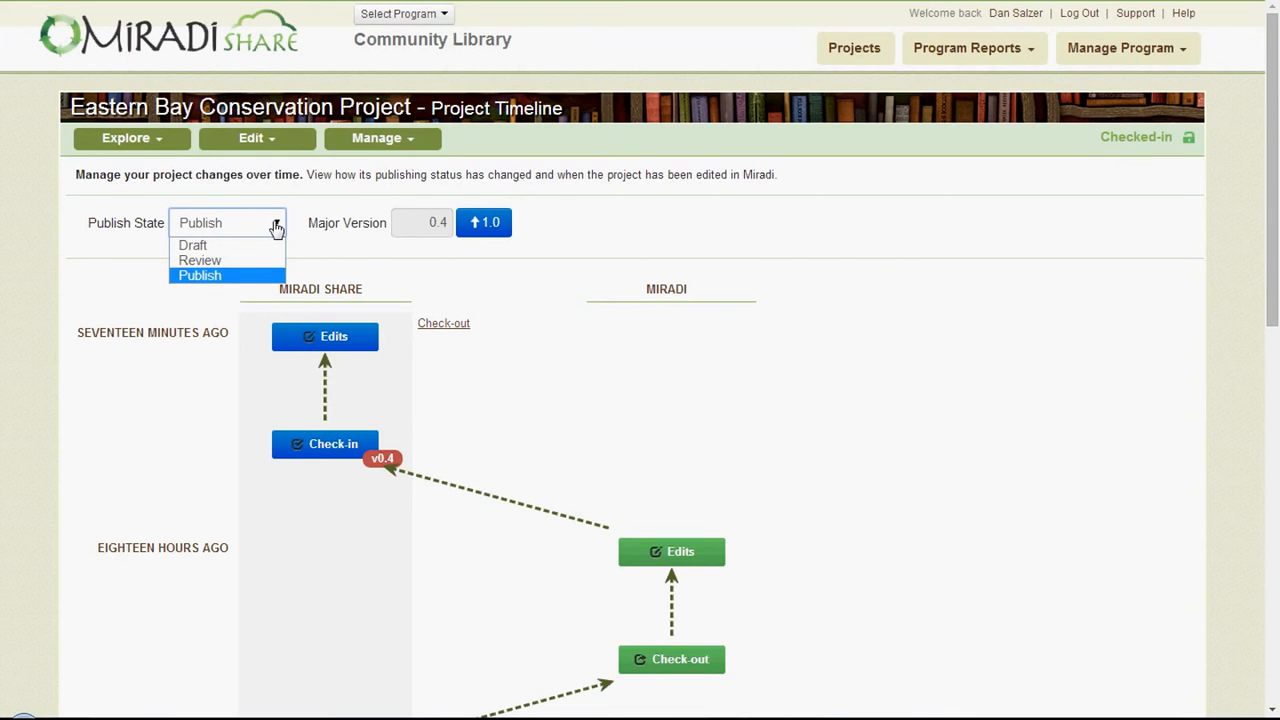
- Open the project's access and team management page and review the Project Access options without changing the selection
left_click(405, 140)
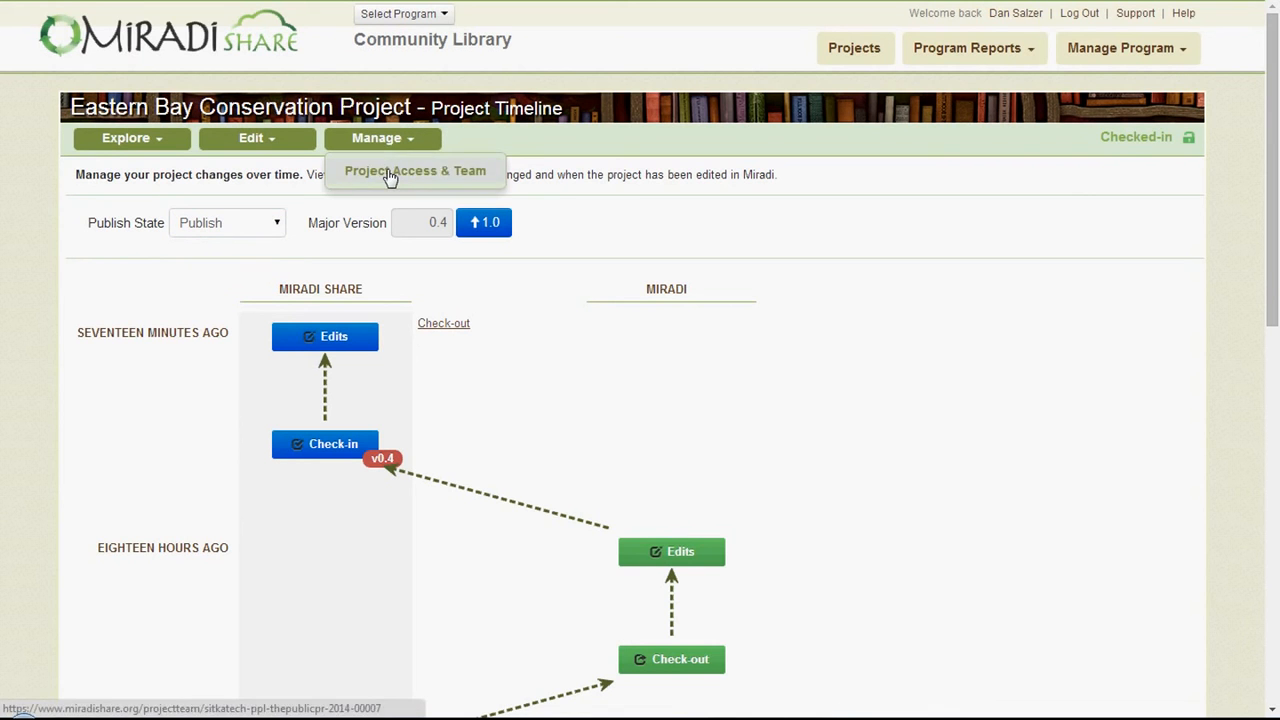
left_click(390, 178)
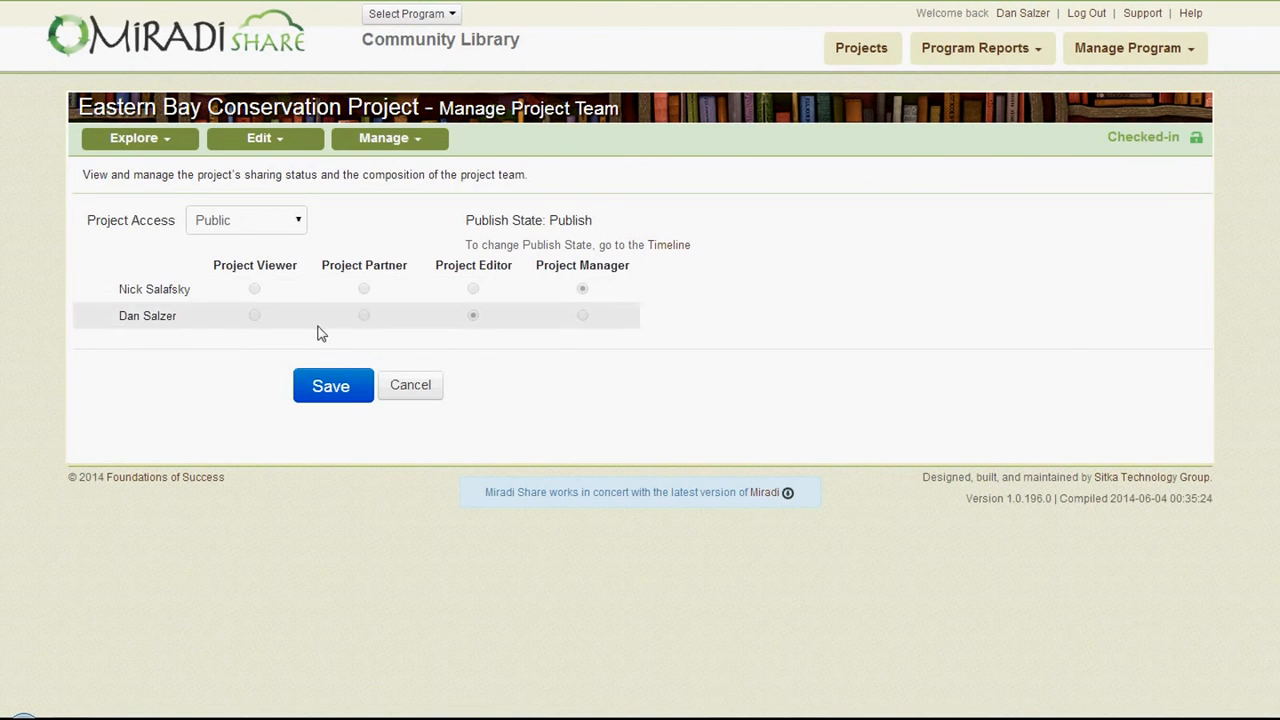
left_click(296, 222)
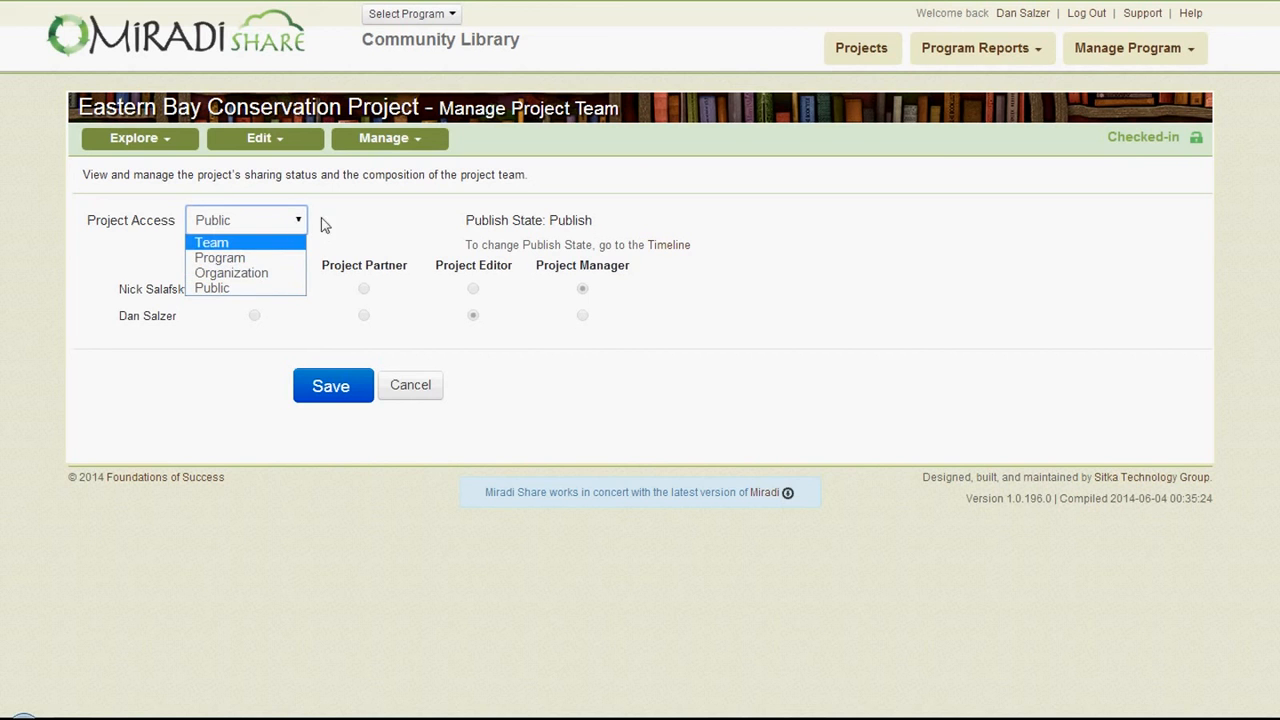
left_click(331, 218)
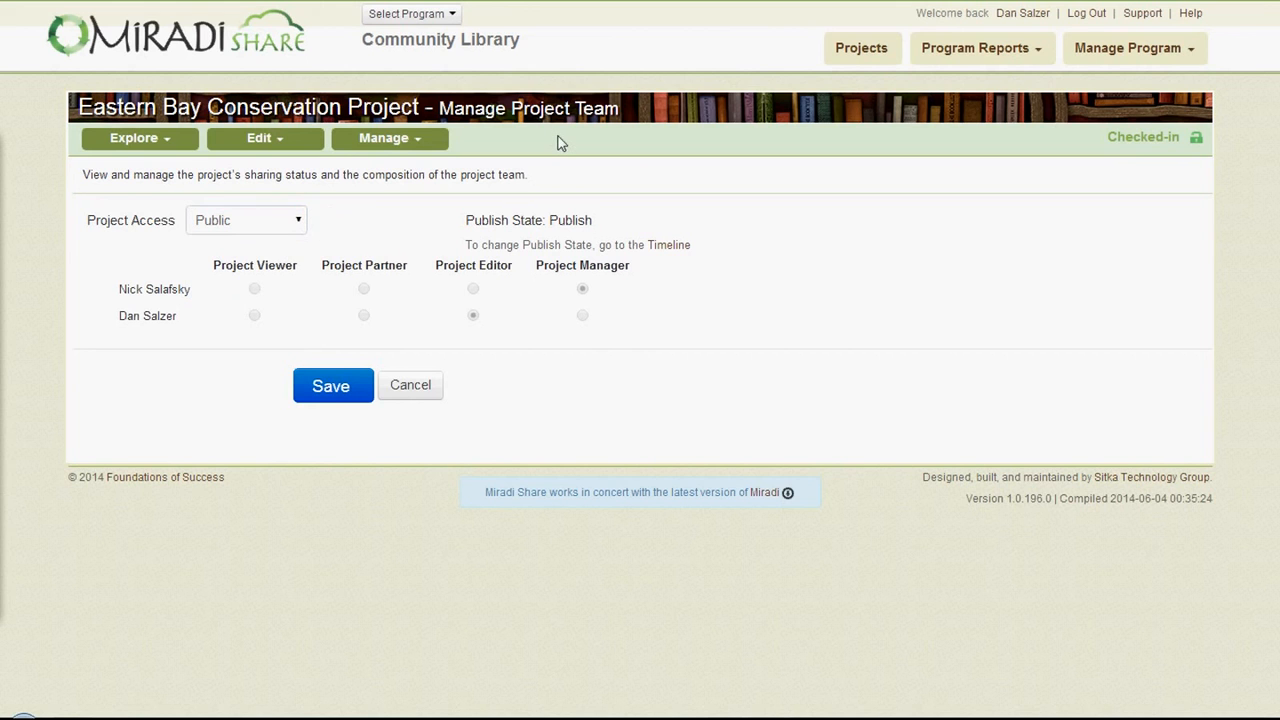